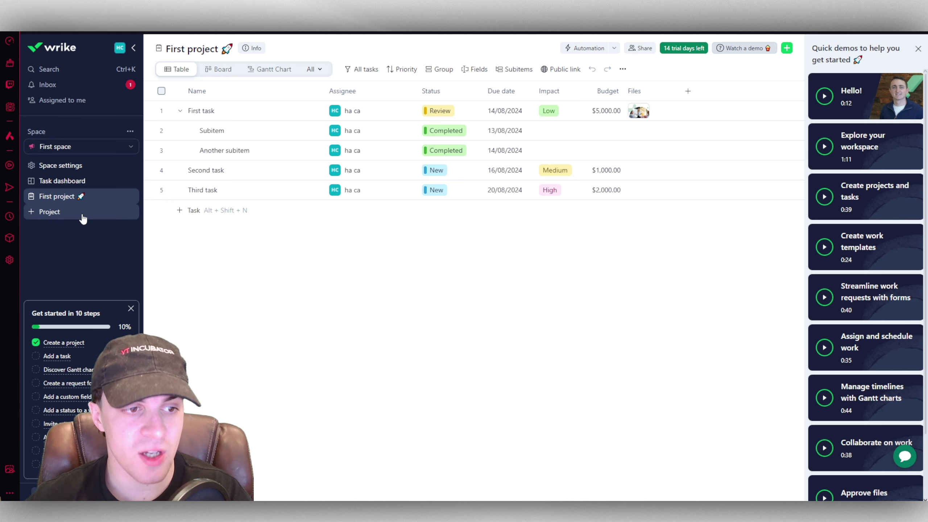
Create a new project named TEST in First space
key("ctrl+plus")
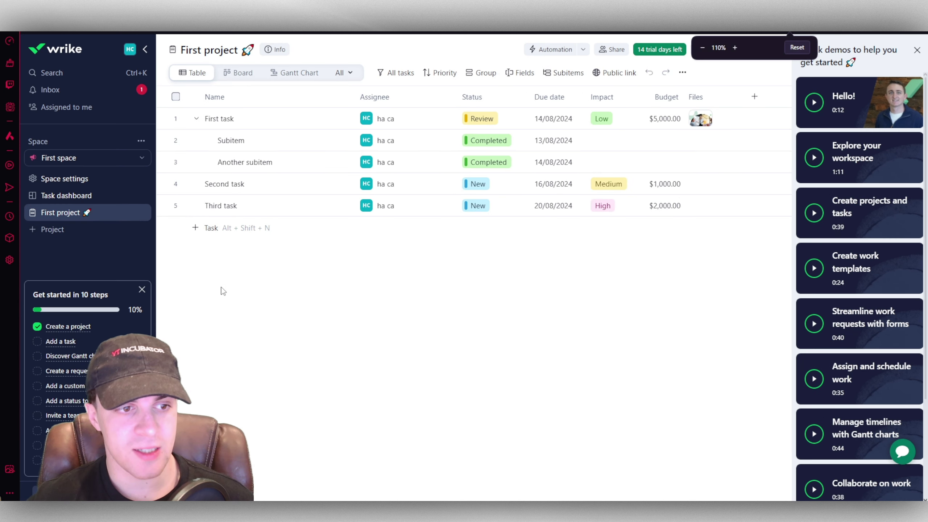
left_click(58, 234)
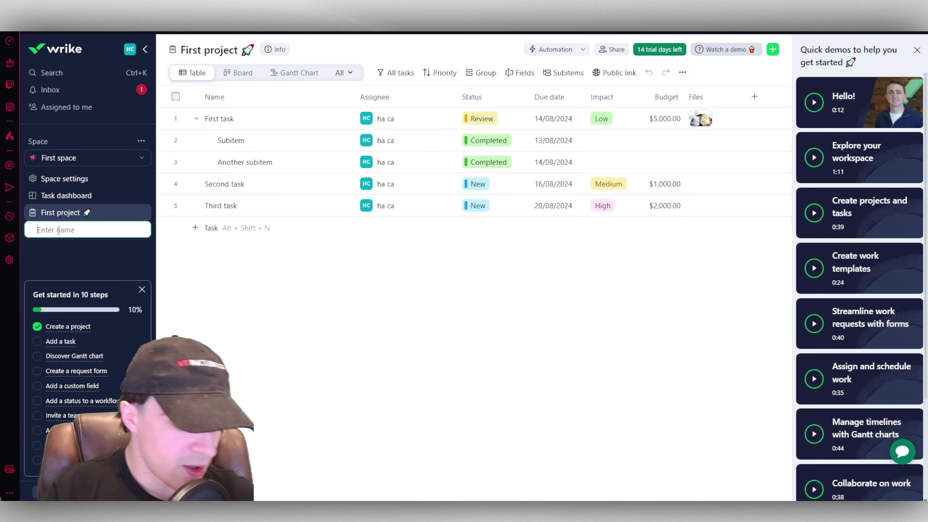
type("TEST")
key("Return")
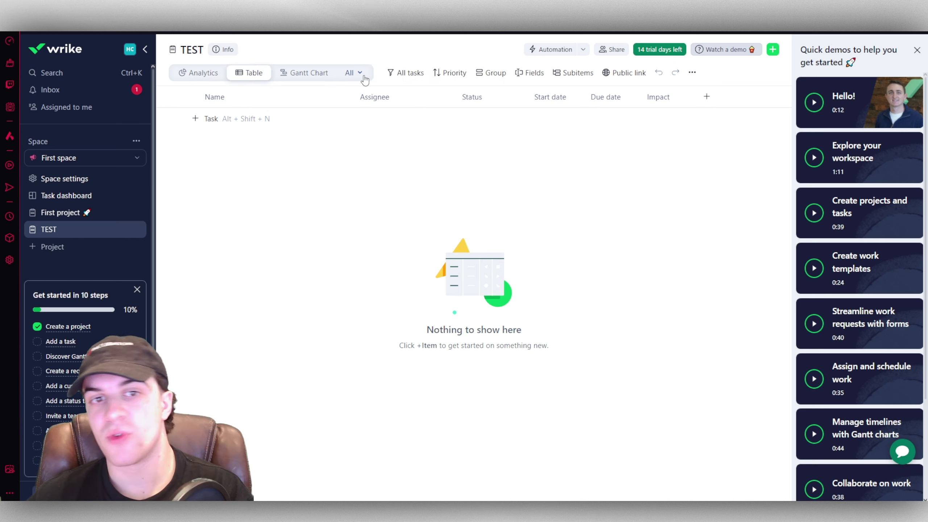
Look through the TEST project's Analytics, Table and Gantt Chart views and the view types that can be added
left_click(214, 75)
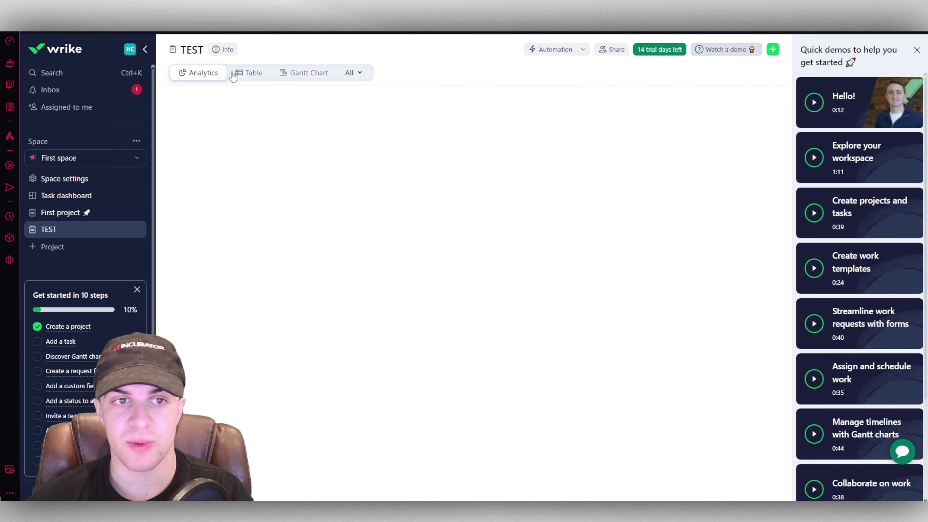
left_click(244, 75)
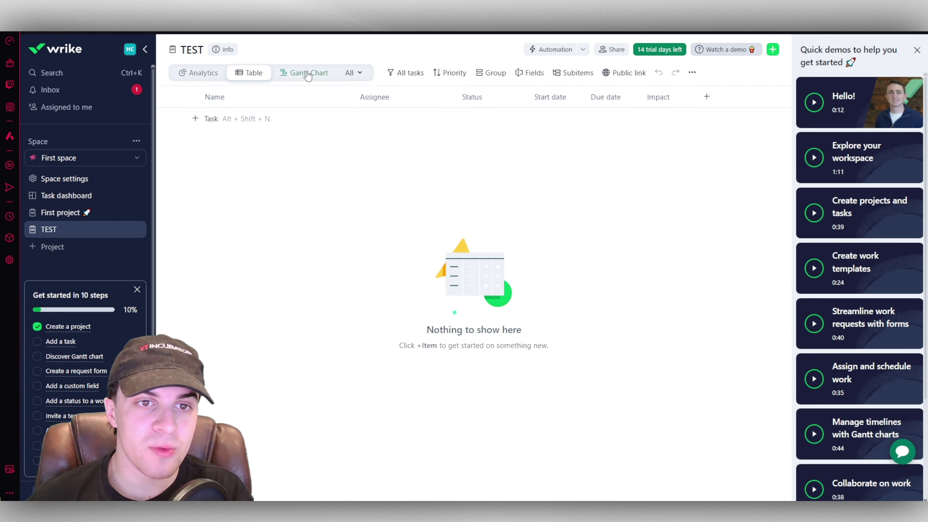
left_click(307, 72)
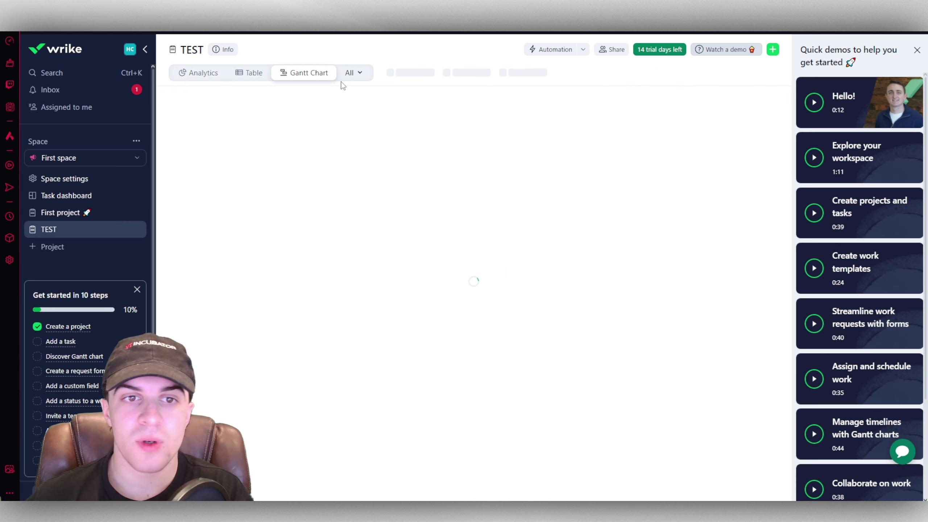
left_click(361, 75)
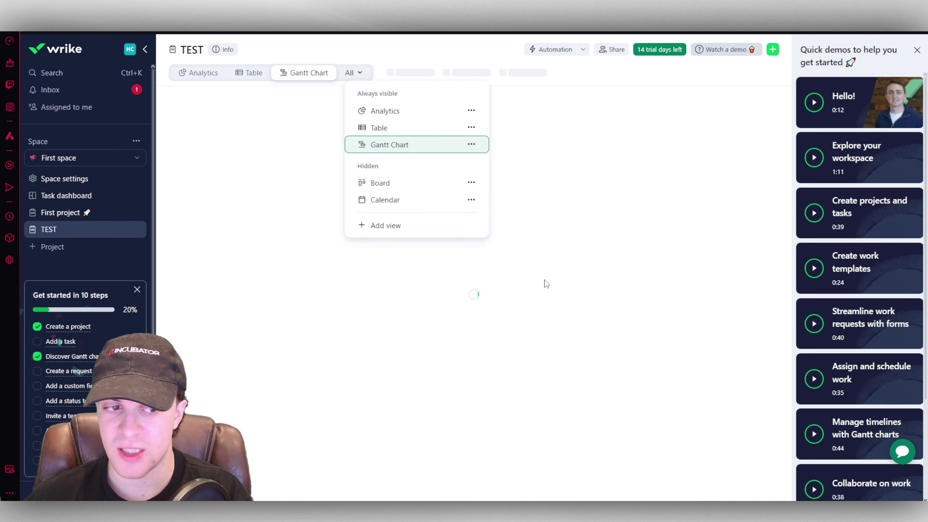
left_click(436, 231)
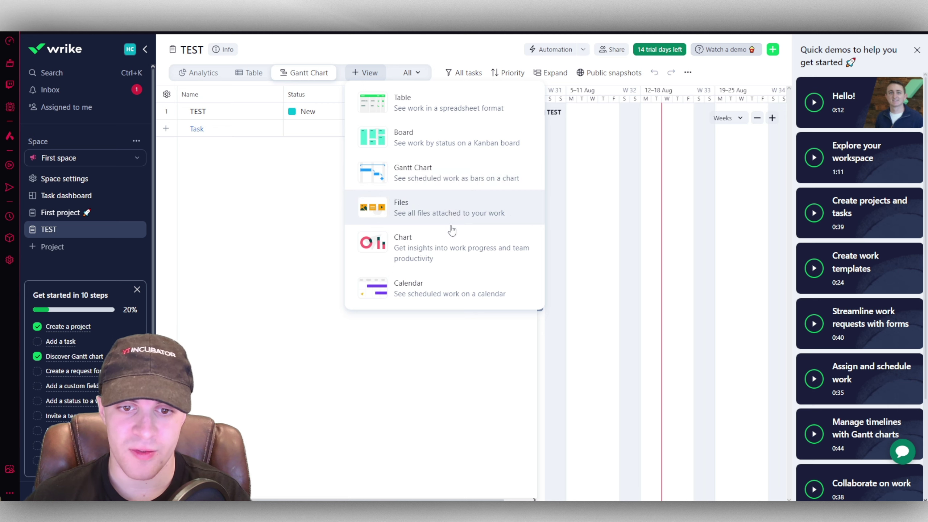
left_click(397, 317)
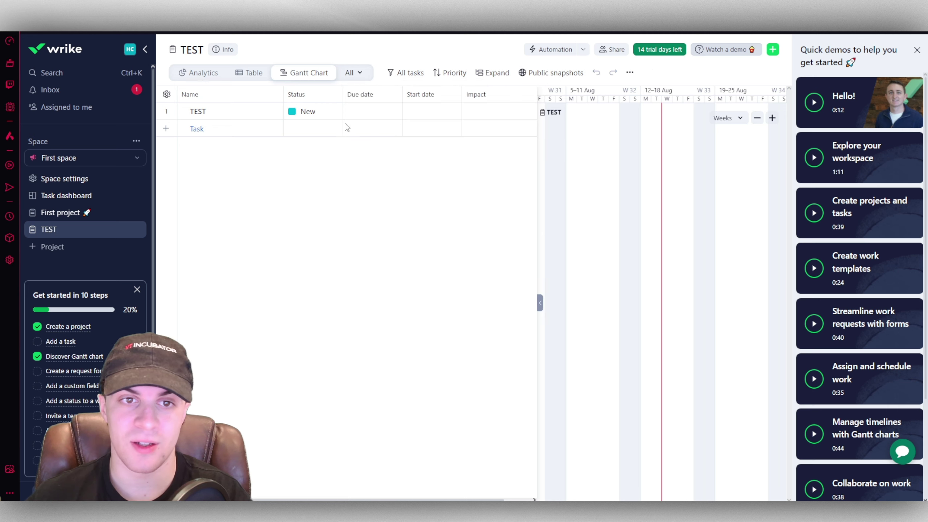
Add a task named TASK1 in the TEST project's Table view, dismissing the browser's notification request
left_click(254, 73)
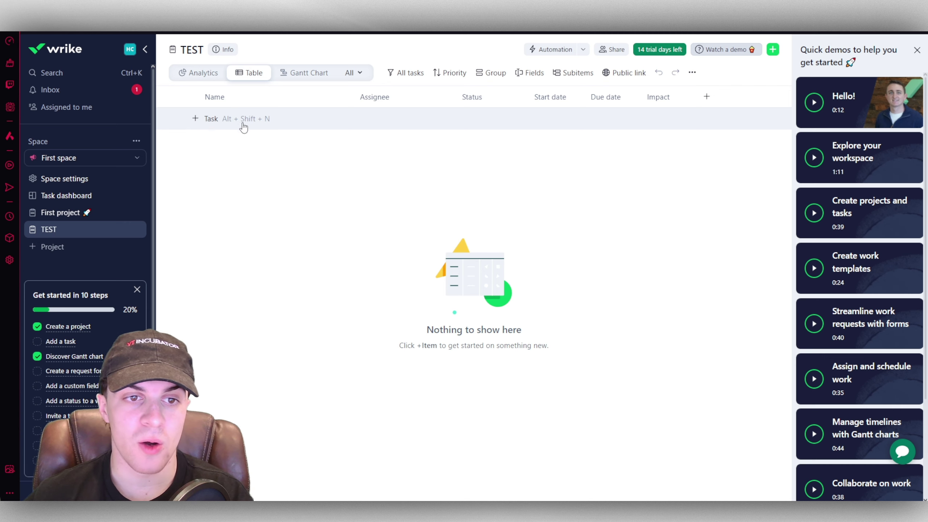
left_click(195, 128)
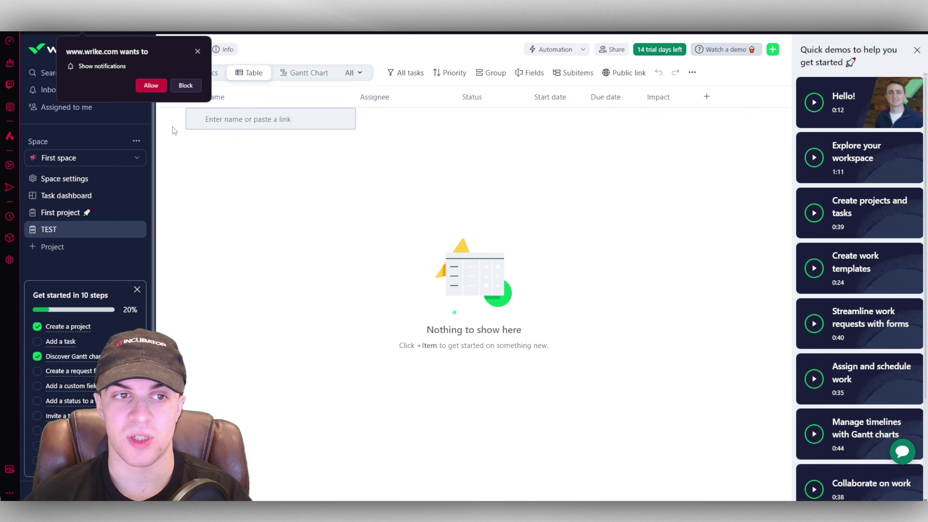
left_click(198, 51)
left_click(240, 123)
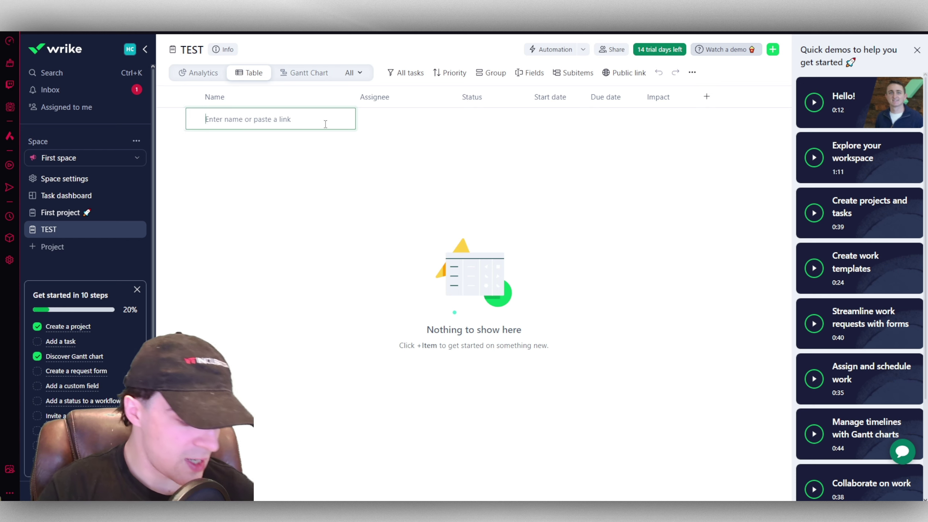
type("TASK1")
key("Return")
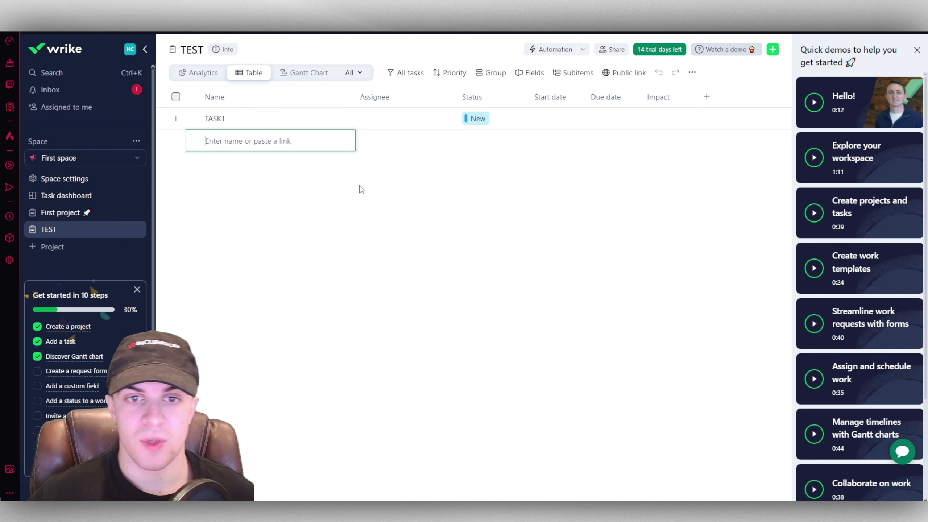
Open the details of TASK1 and close the quick demos sidebar
left_click(338, 127)
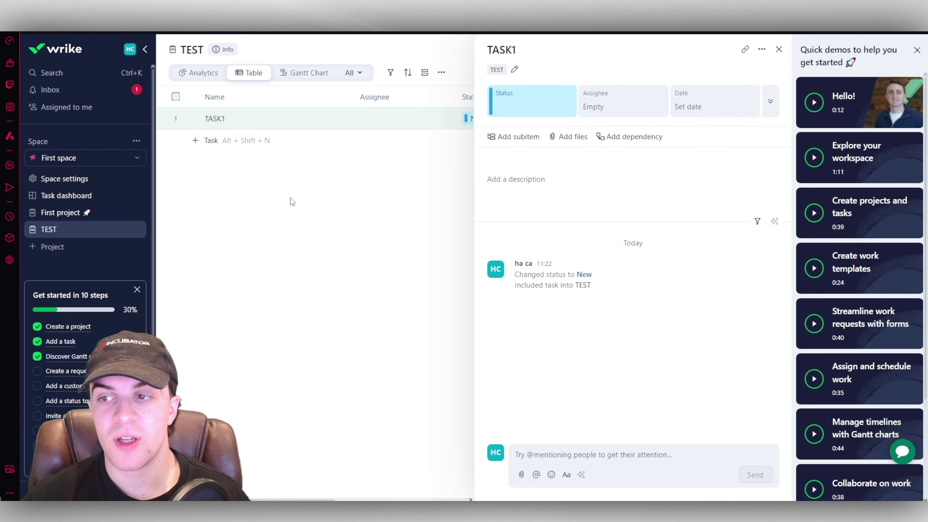
left_click(917, 51)
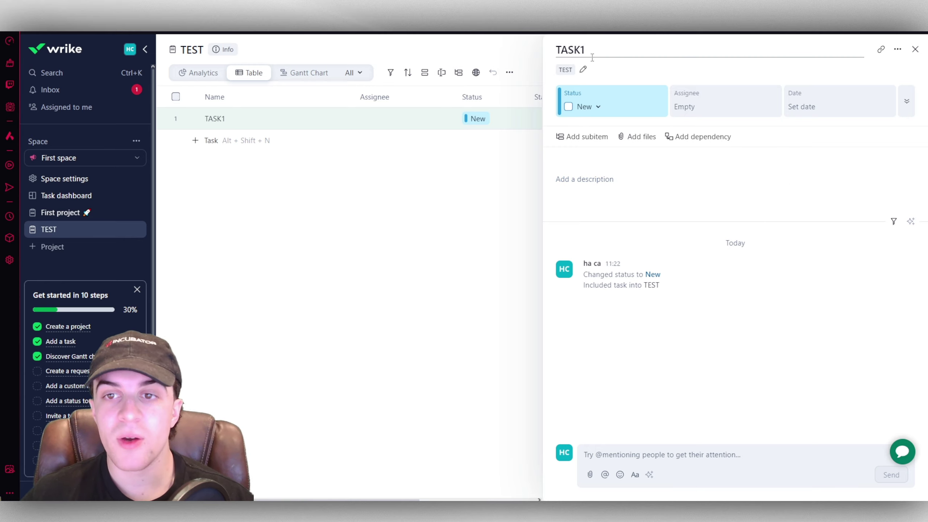
Examine TASK1's editable title, its description editor and the projects it can be added to
left_click(582, 50)
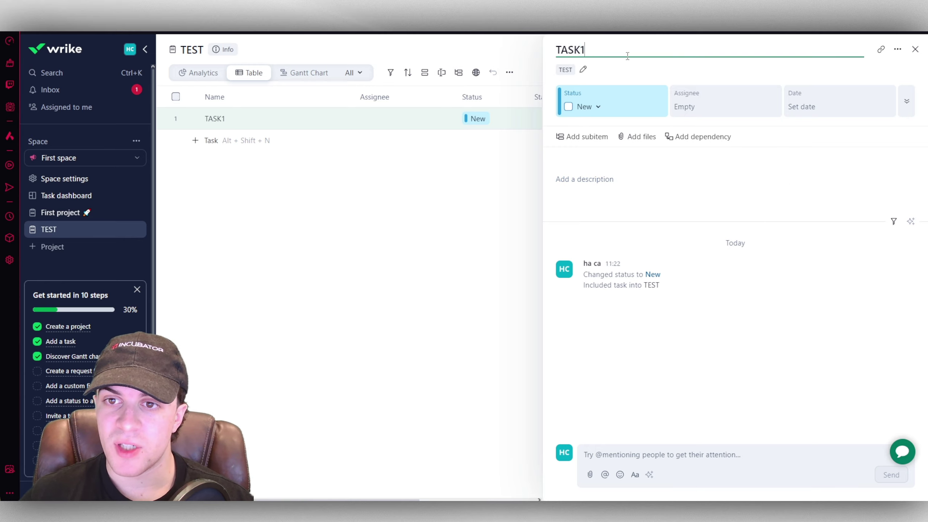
left_click(675, 174)
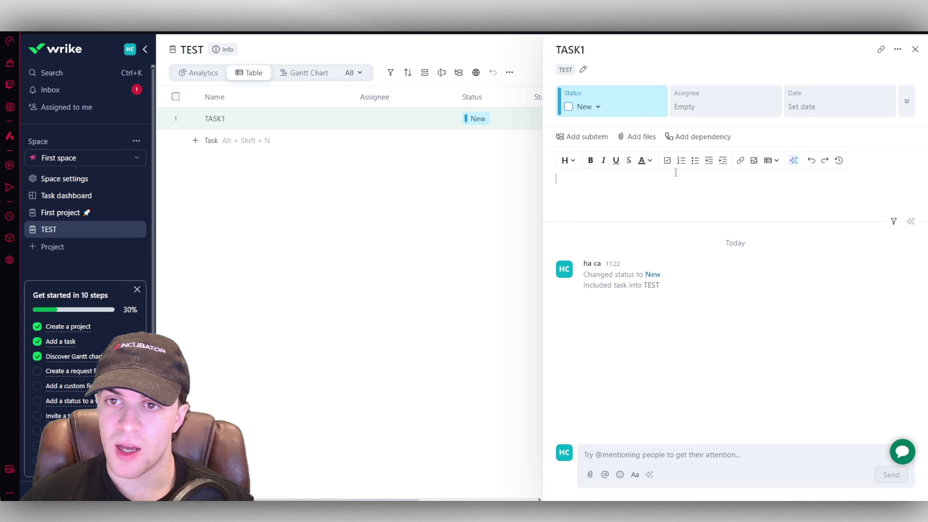
left_click(583, 70)
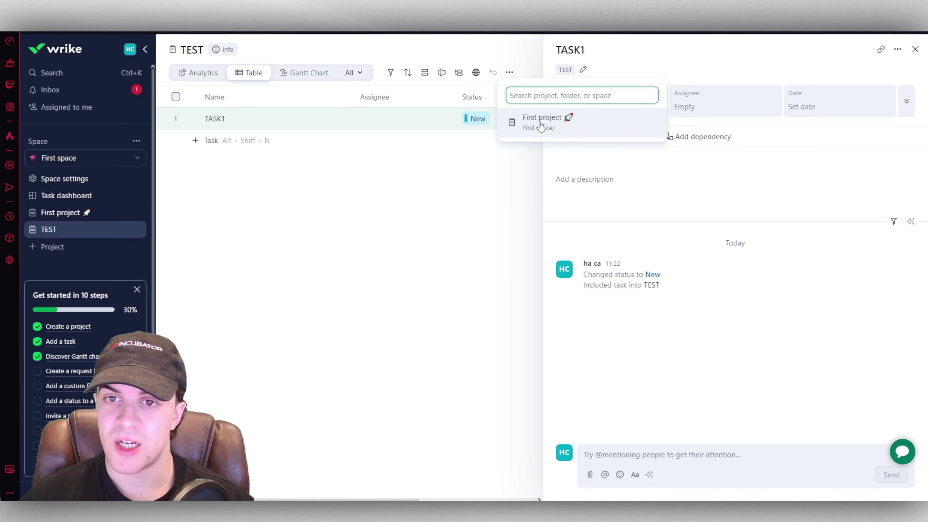
left_click(727, 202)
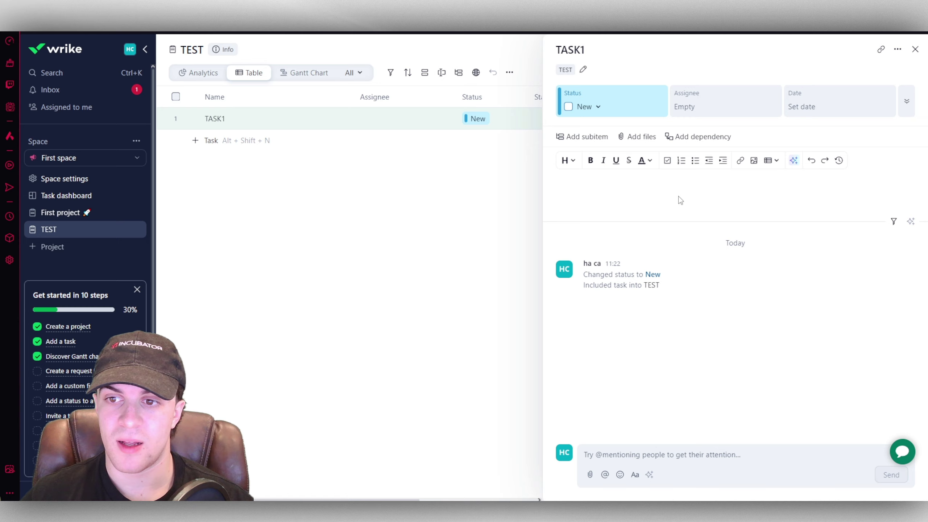
key("Escape")
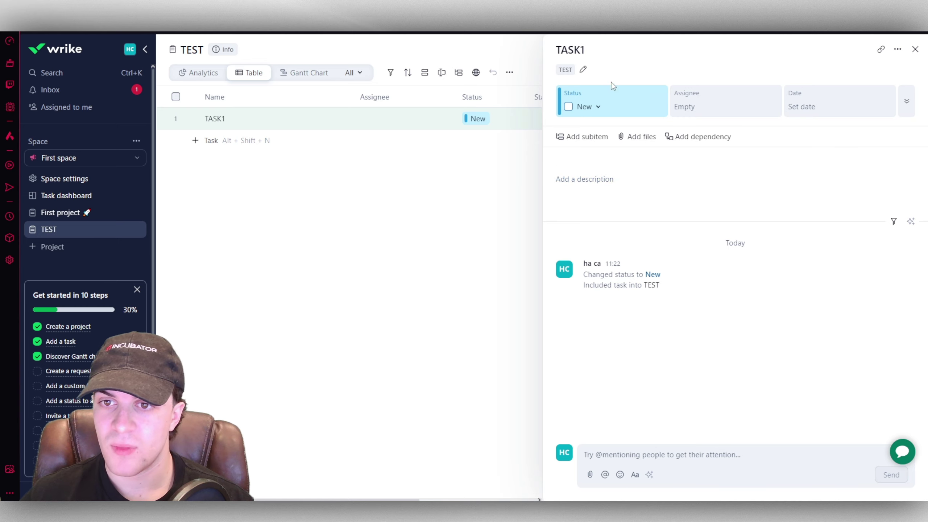
Copy the direct link to TASK1
left_click(881, 50)
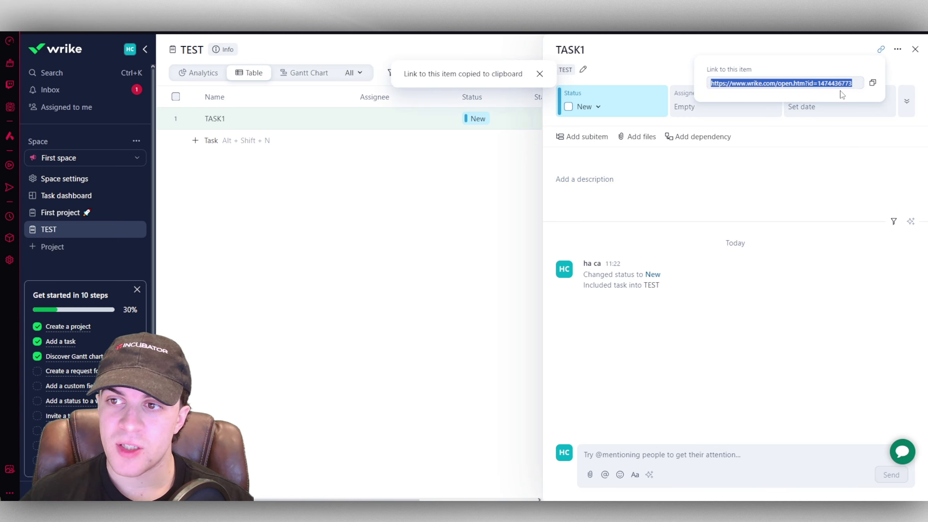
left_click(873, 86)
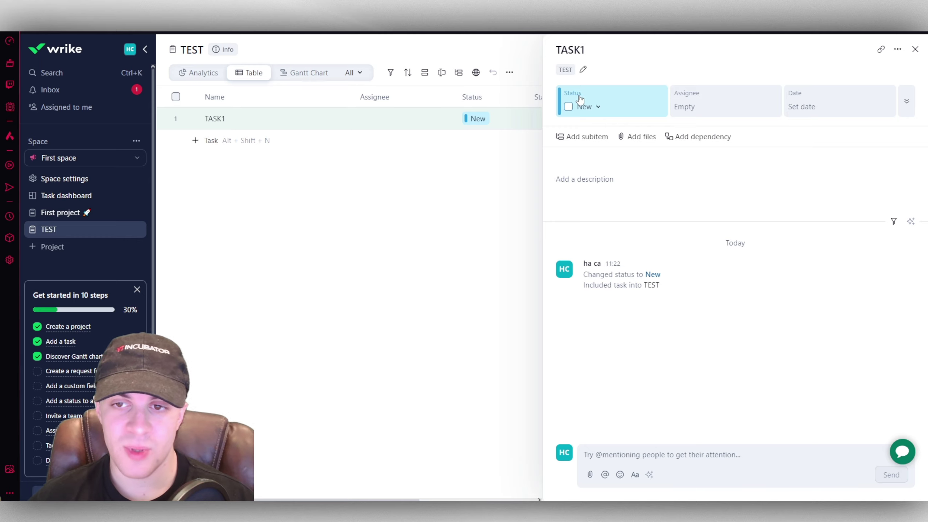
Add an active status named Quality Check with the yellow-green color to the task workflow used by TASK1
left_click(599, 108)
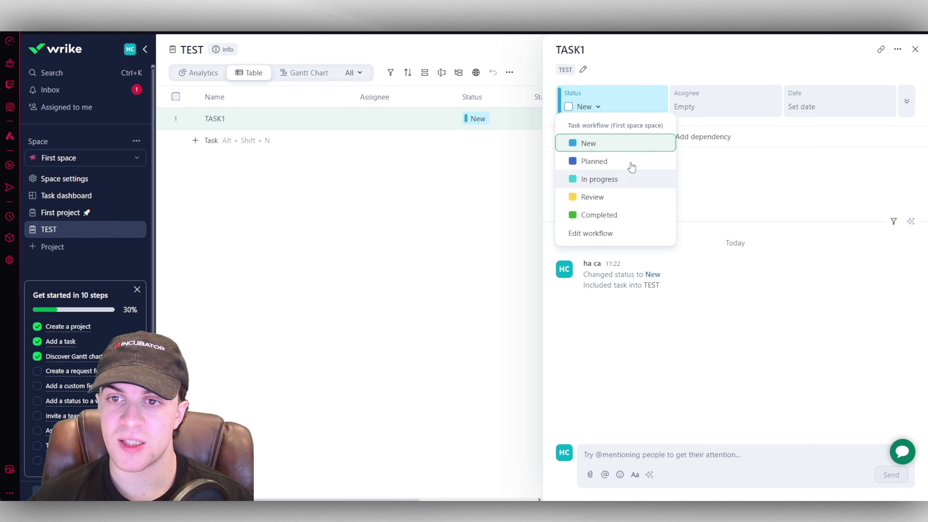
left_click(728, 180)
left_click(590, 108)
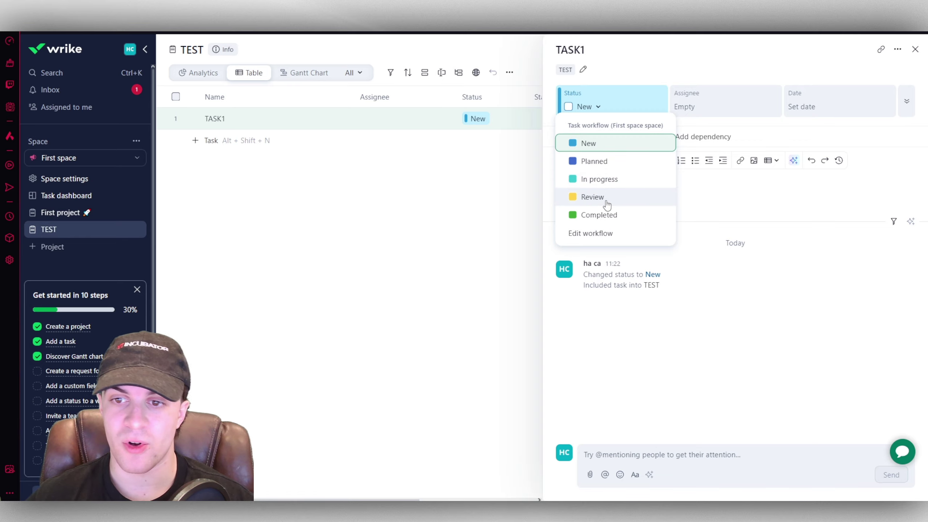
left_click(609, 232)
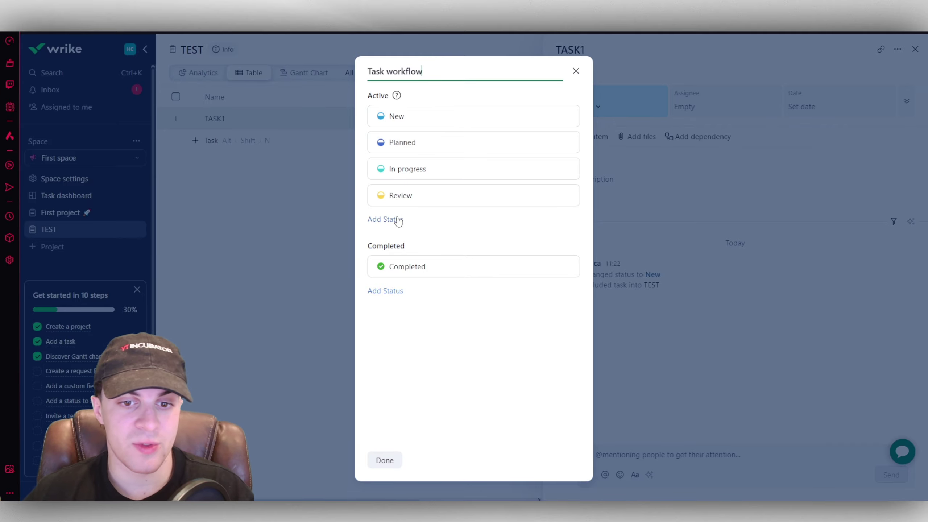
left_click(398, 220)
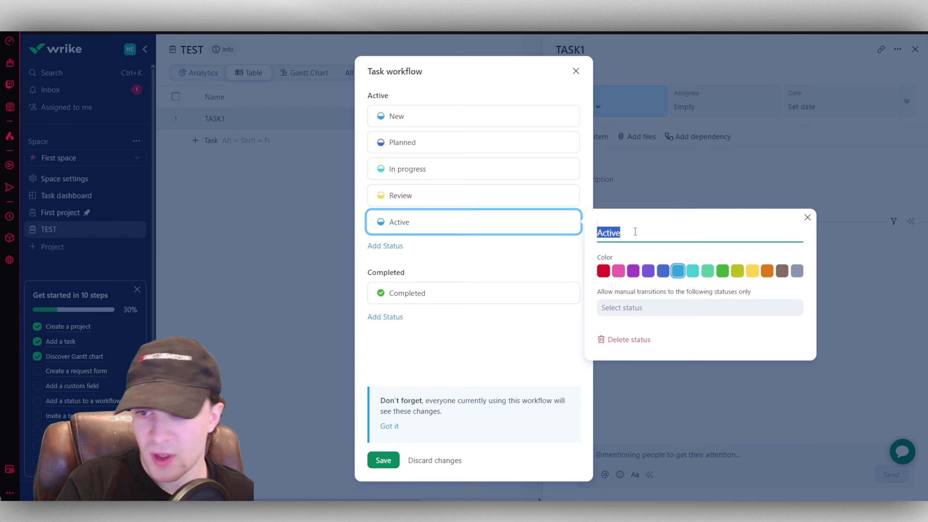
type("Quality ")
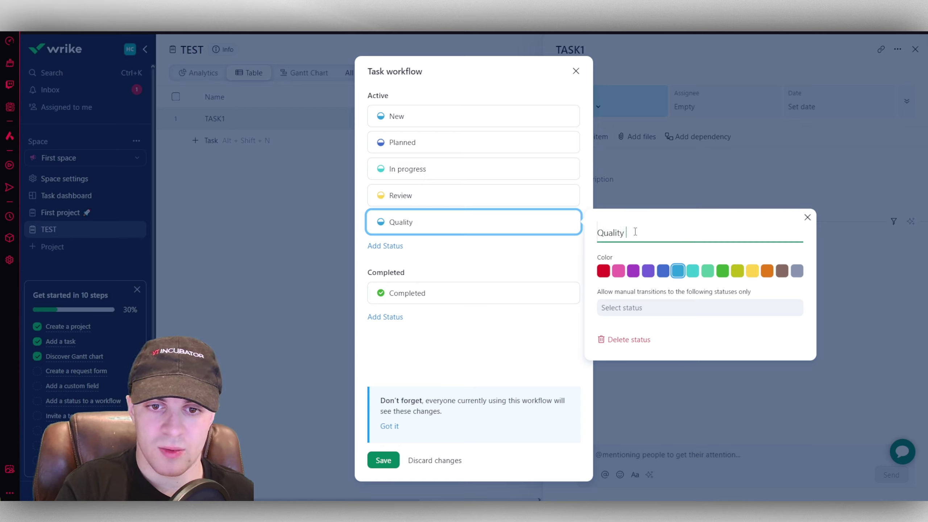
type("Chjeck")
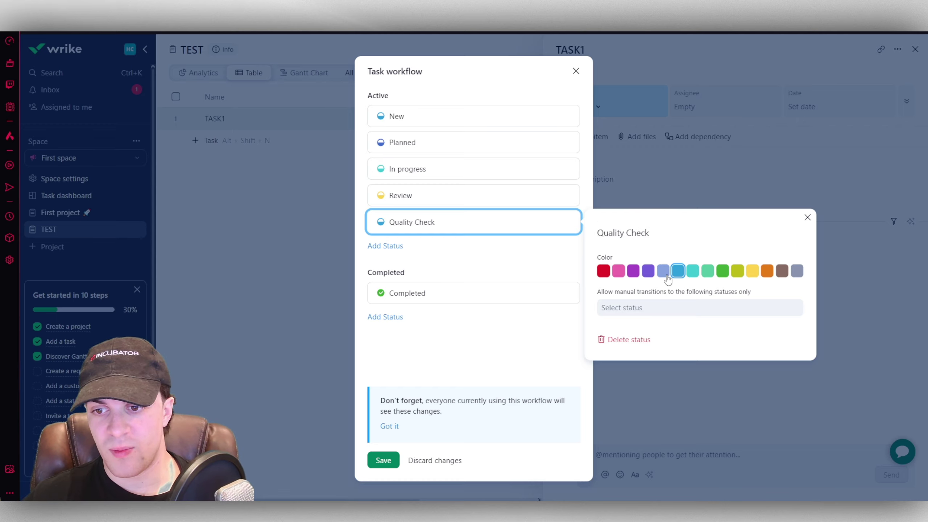
left_click(739, 272)
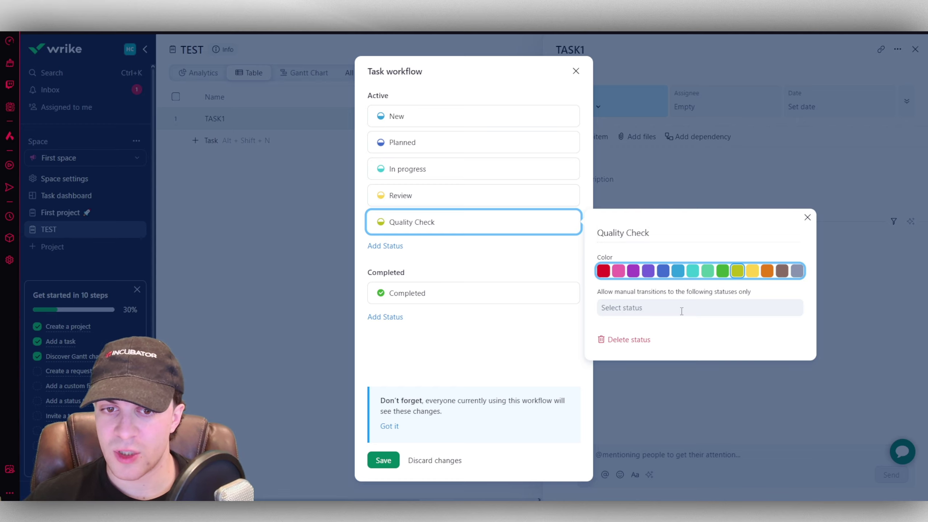
Allow manual transitions from the Quality Check status to Completed only
left_click(710, 308)
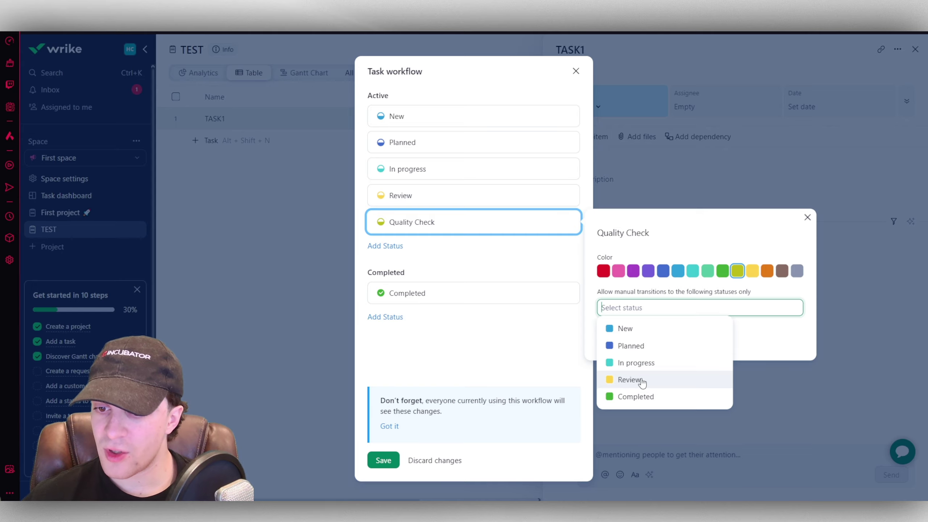
left_click(658, 395)
left_click(631, 218)
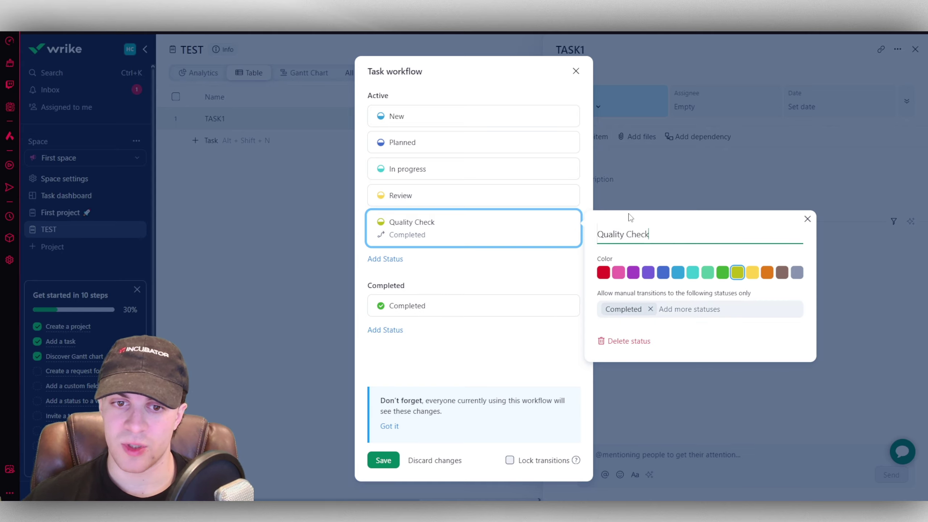
left_click(483, 271)
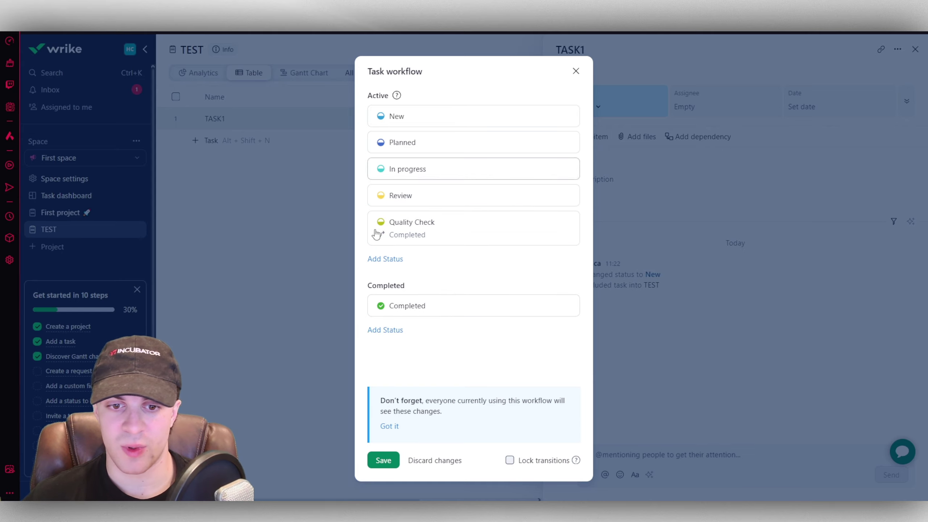
Add a status named Uploaded to the Completed group of the task workflow
left_click(392, 330)
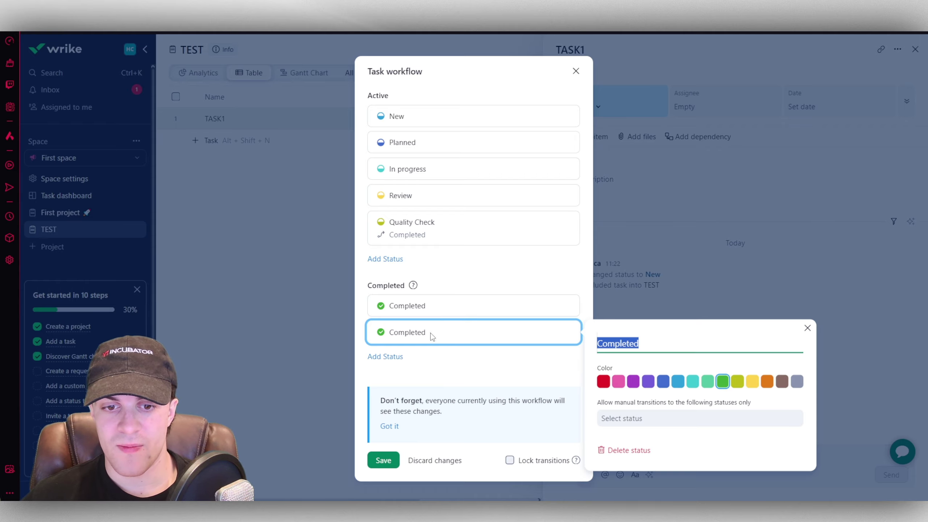
type("U")
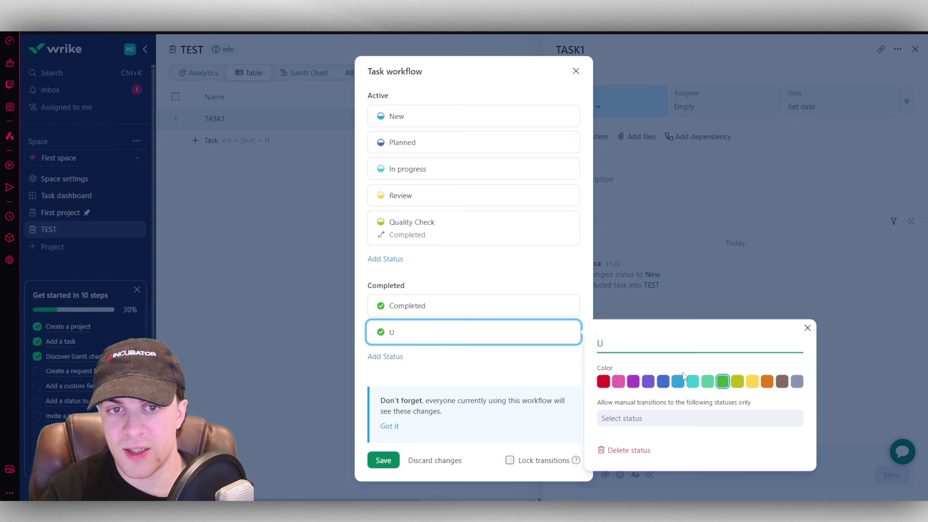
type("ploaded")
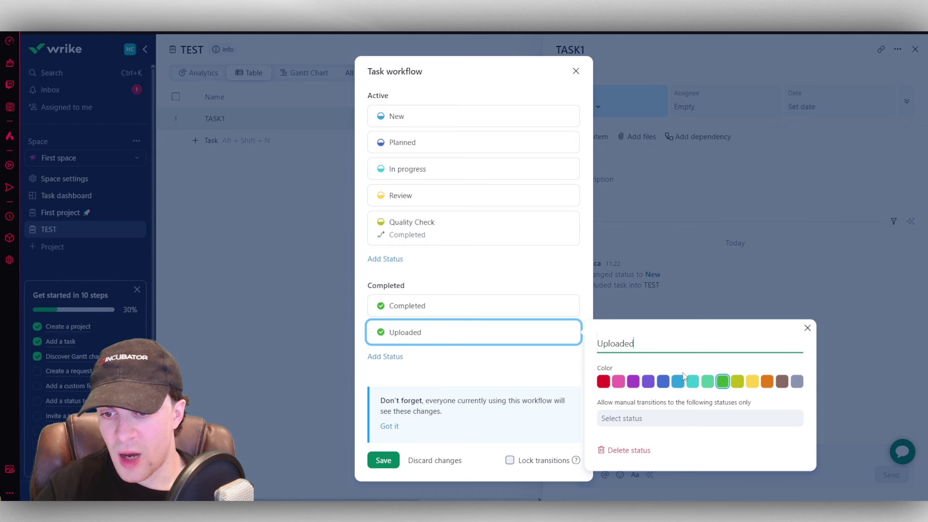
Set the Uploaded status color to brown and save the task workflow
left_click(785, 382)
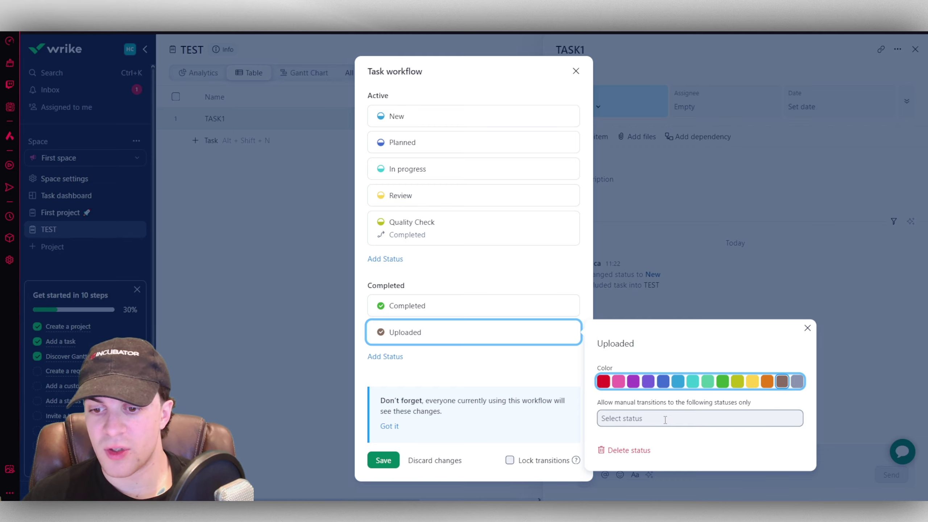
left_click(688, 420)
left_click(747, 445)
left_click(497, 380)
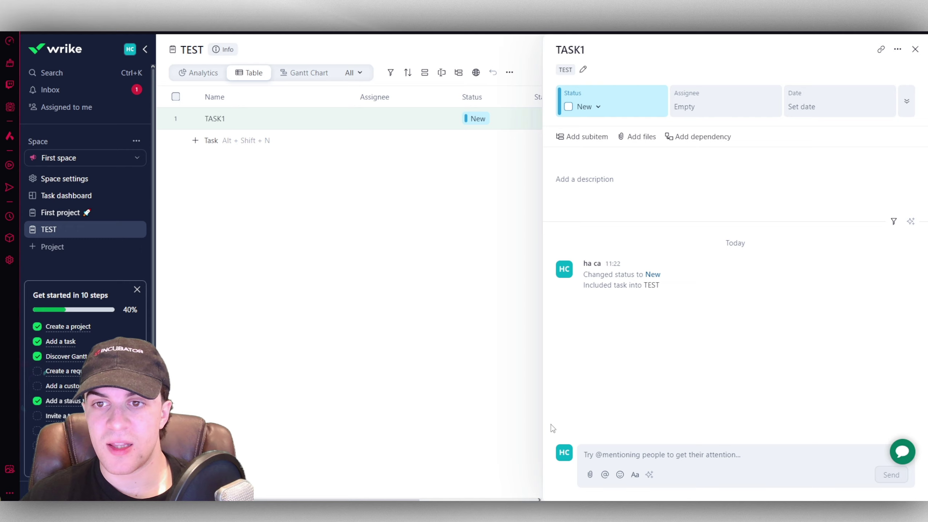
Look through the status, assignee and date options of TASK1 without changing any of them
left_click(599, 106)
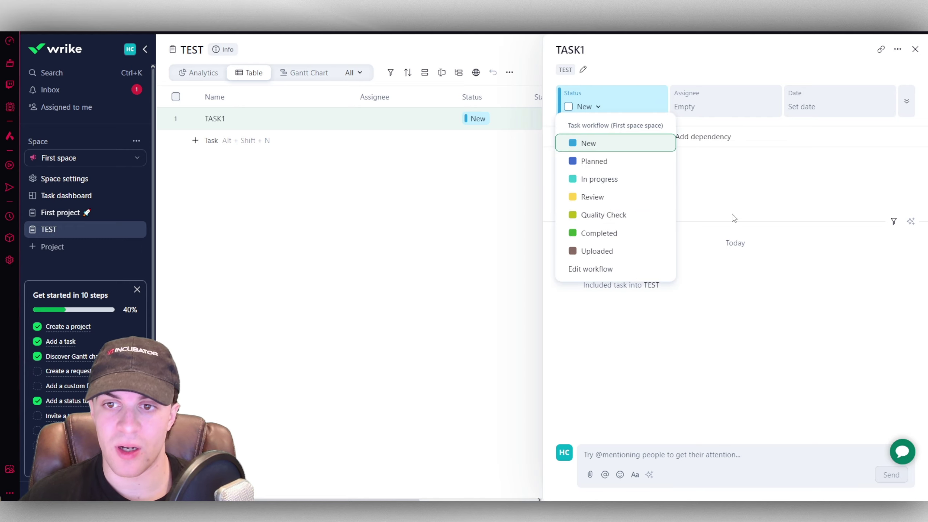
key("Escape")
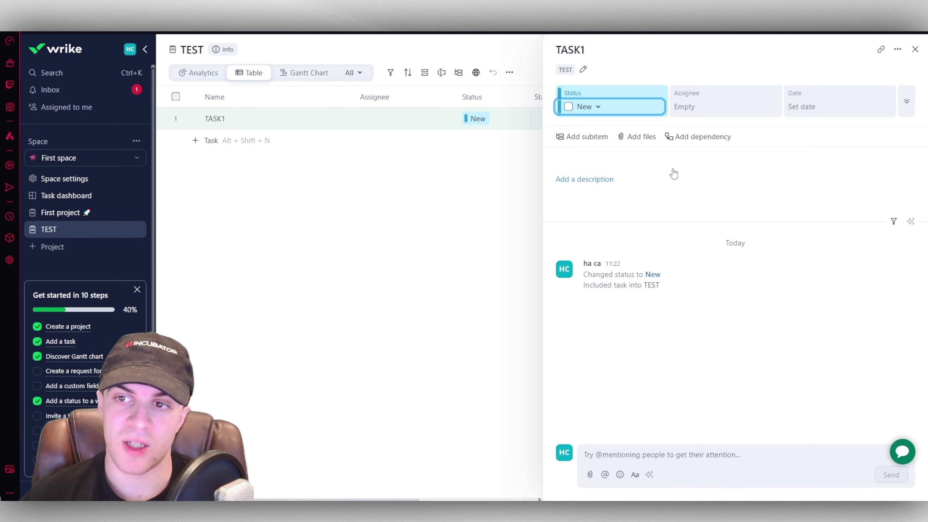
left_click(729, 104)
left_click(756, 205)
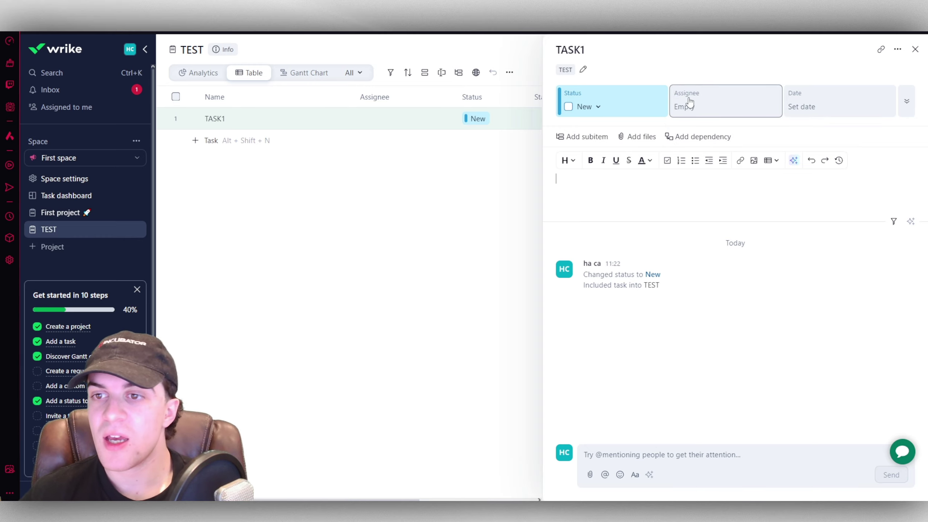
left_click(707, 62)
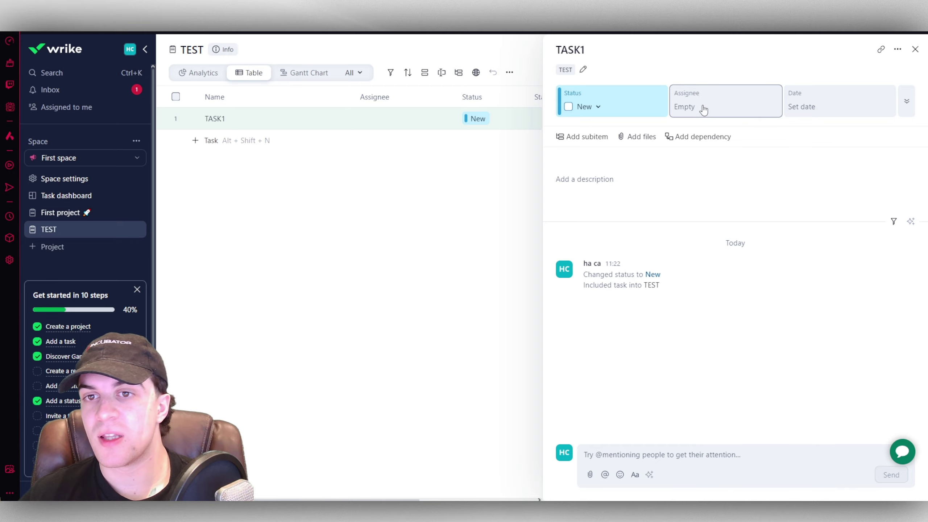
left_click(843, 105)
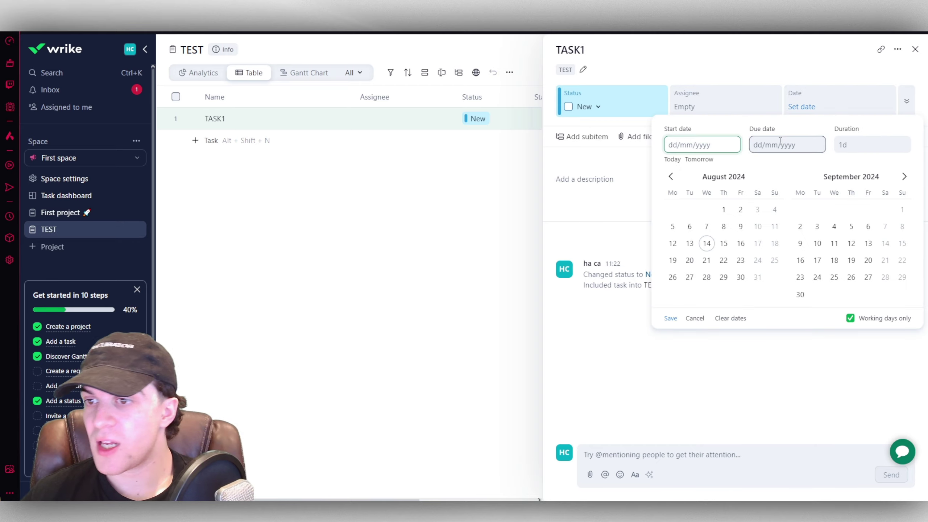
left_click(849, 48)
Expand the additional fields of TASK1 and examine the Impact, Importance and Budget fields
left_click(905, 103)
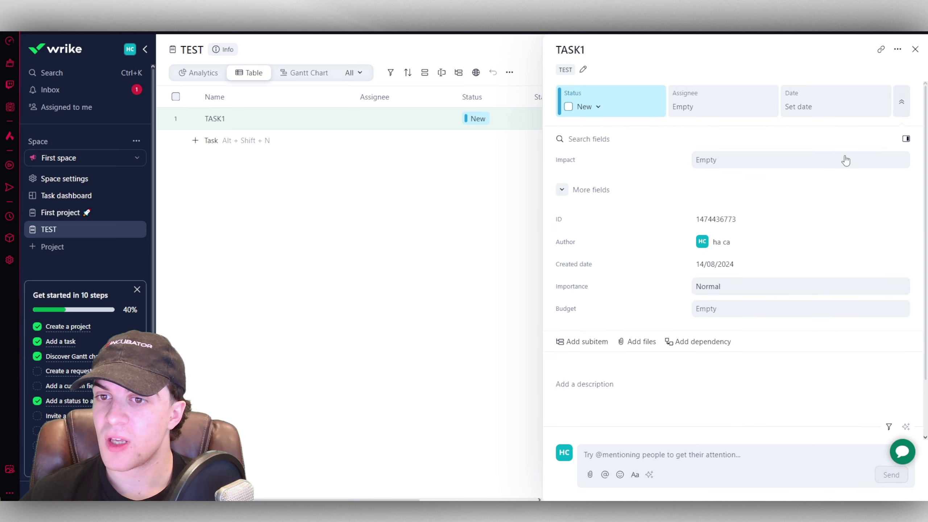
left_click(714, 165)
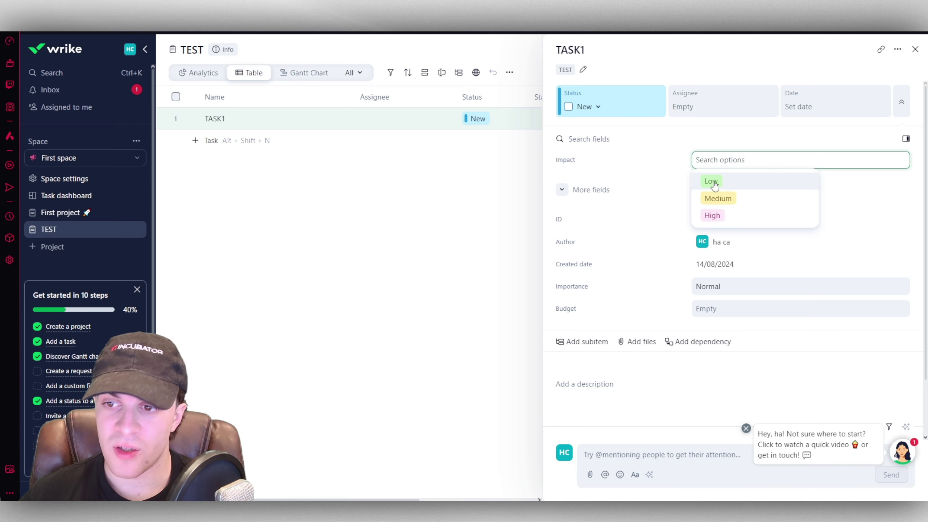
left_click(616, 174)
left_click(564, 192)
left_click(571, 194)
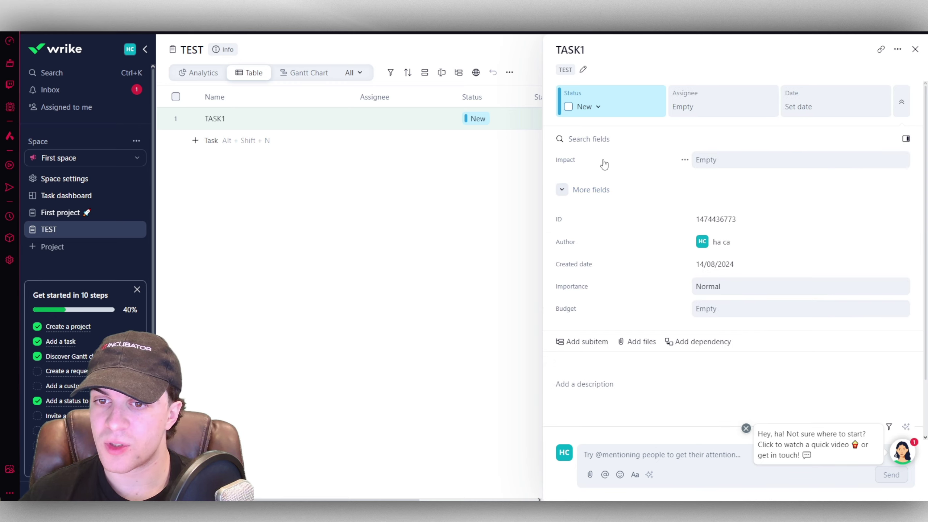
scroll(686, 249, "down", 2)
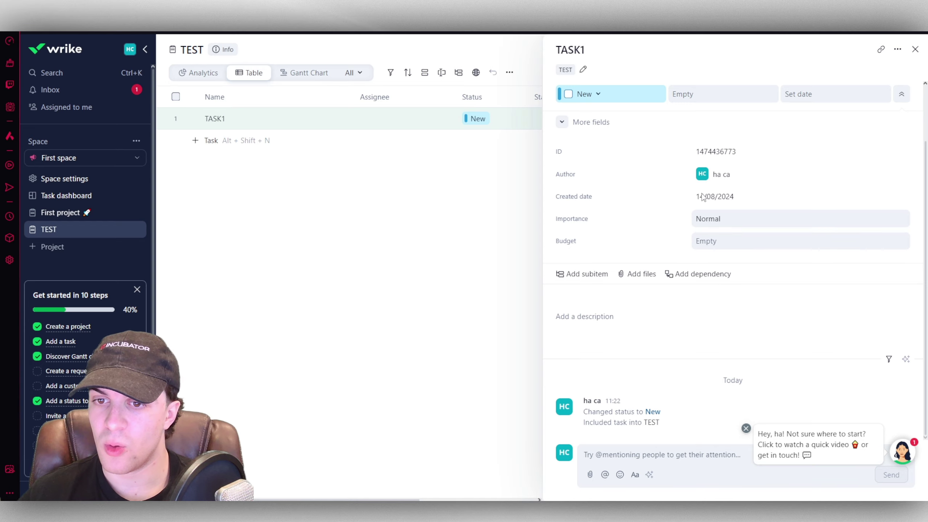
left_click(740, 226)
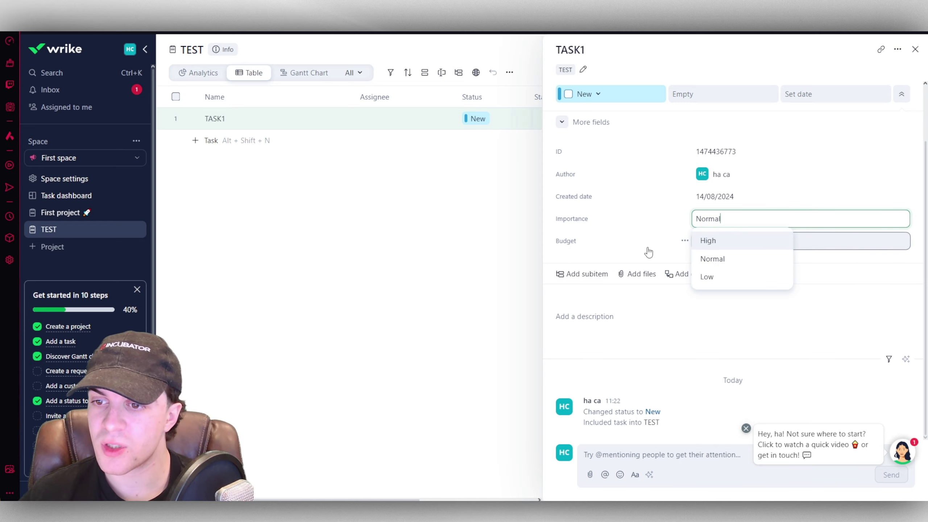
left_click(691, 246)
scroll(690, 270, "up", 2)
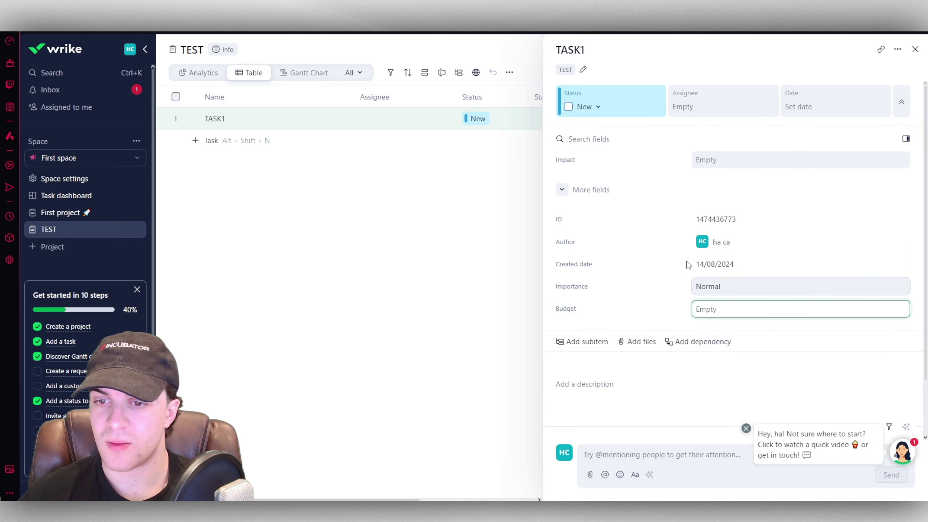
scroll(579, 274, "down", 2)
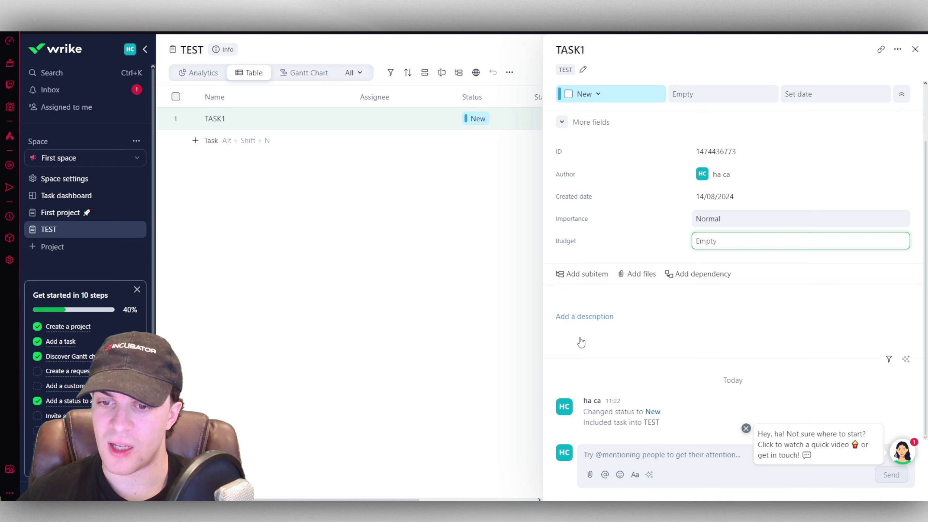
Add a subitem named SUB1 to TASK1
left_click(585, 273)
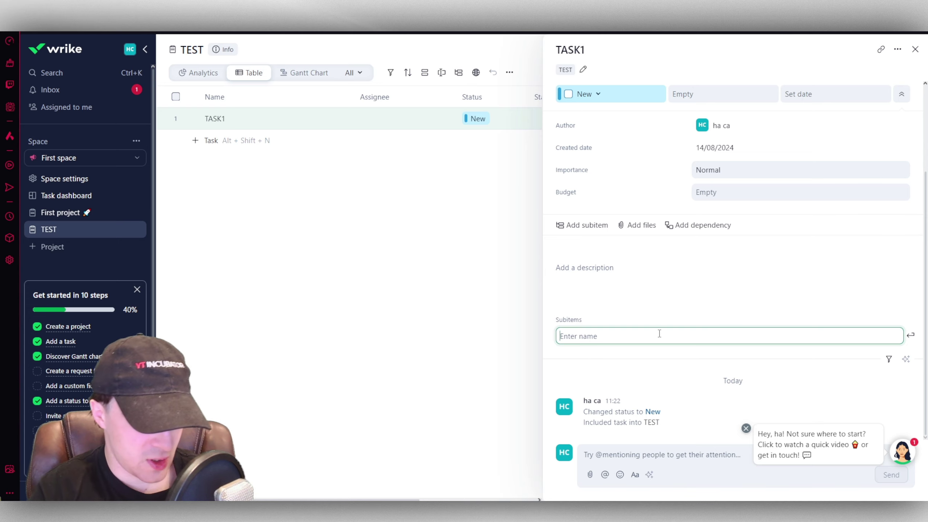
type("SUB1")
key("Return")
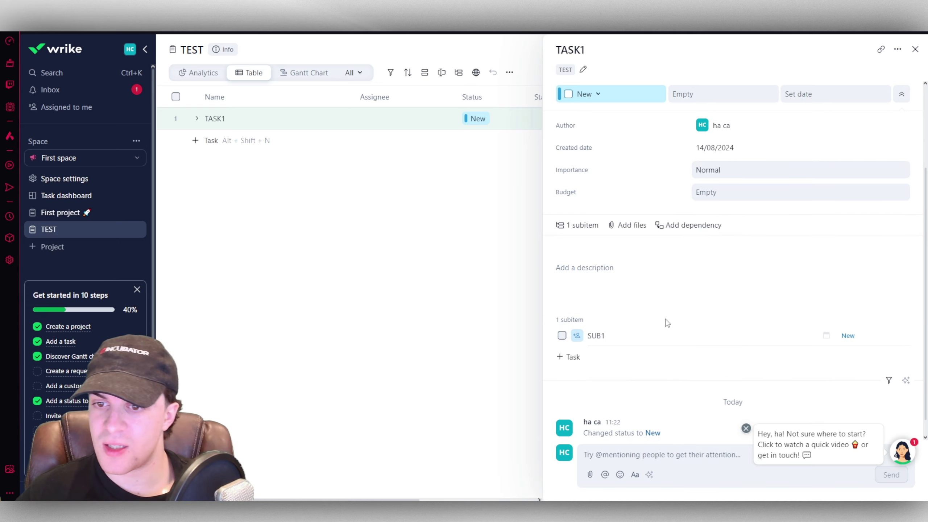
View the details of SUB1, close them and expand TASK1 in the project table to show its subitem
left_click(771, 339)
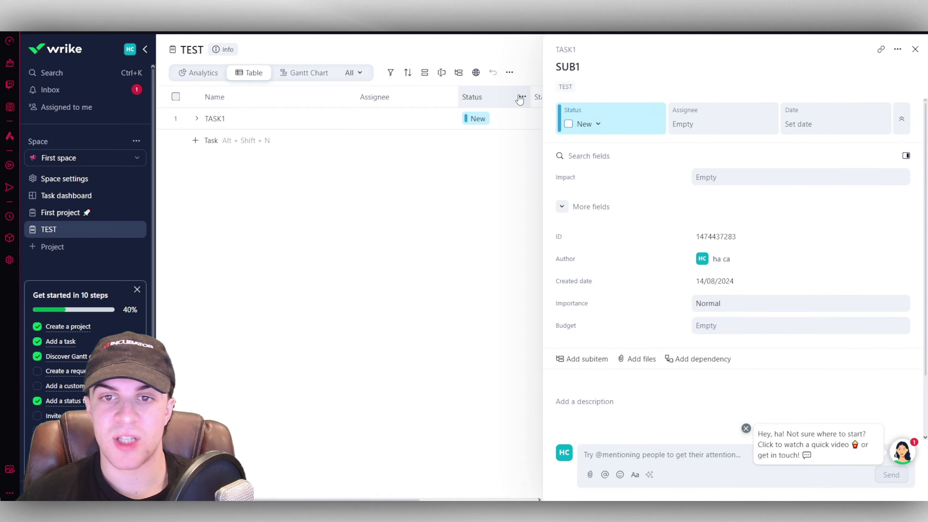
left_click(914, 49)
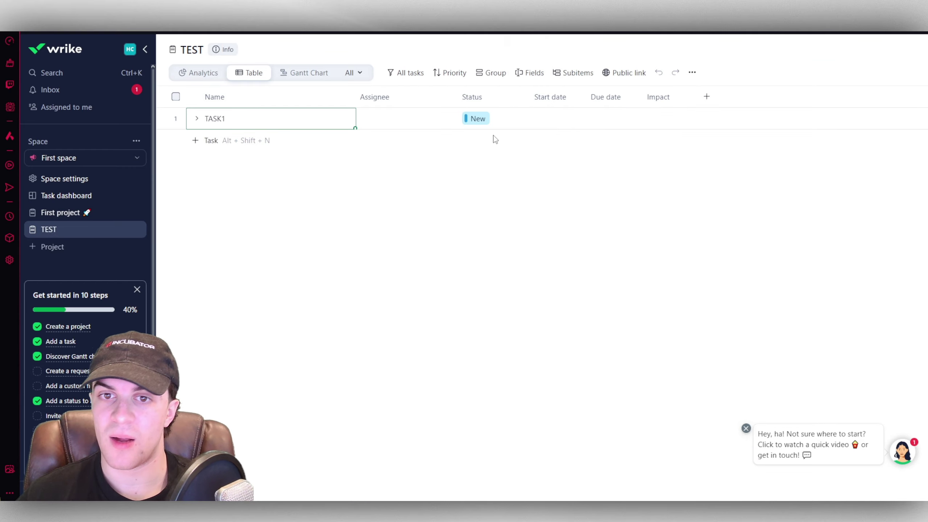
left_click(196, 118)
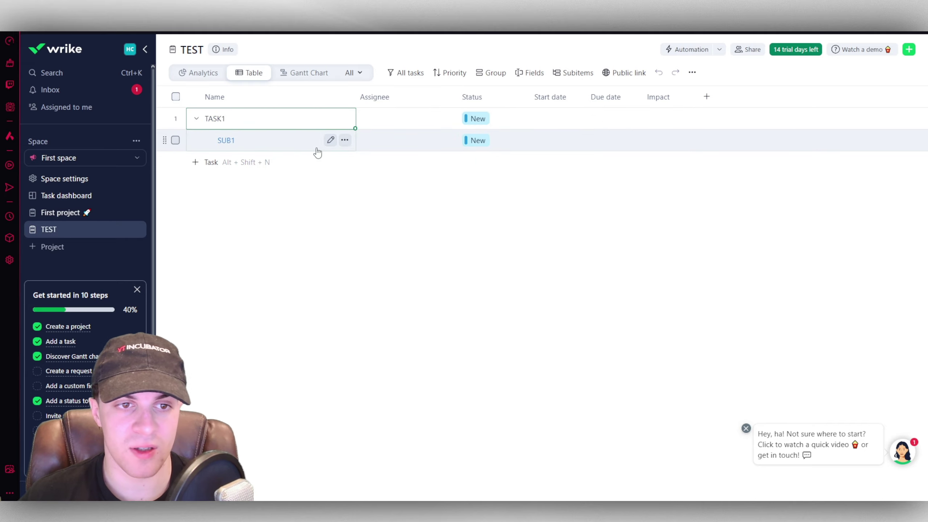
Reopen TASK1 and examine its file attachment sources and its predecessor and successor dependency options
left_click(268, 118)
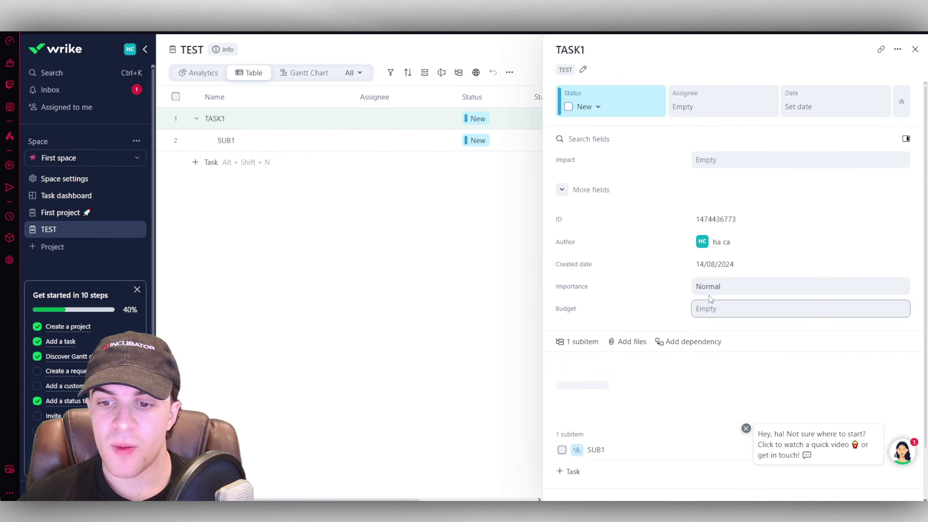
scroll(622, 221, "down", 3)
left_click(624, 205)
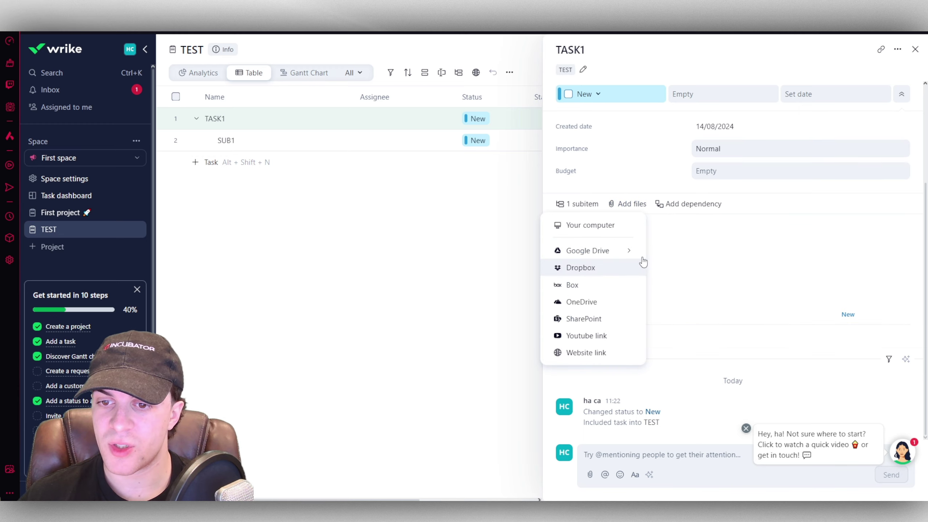
left_click(748, 276)
left_click(693, 203)
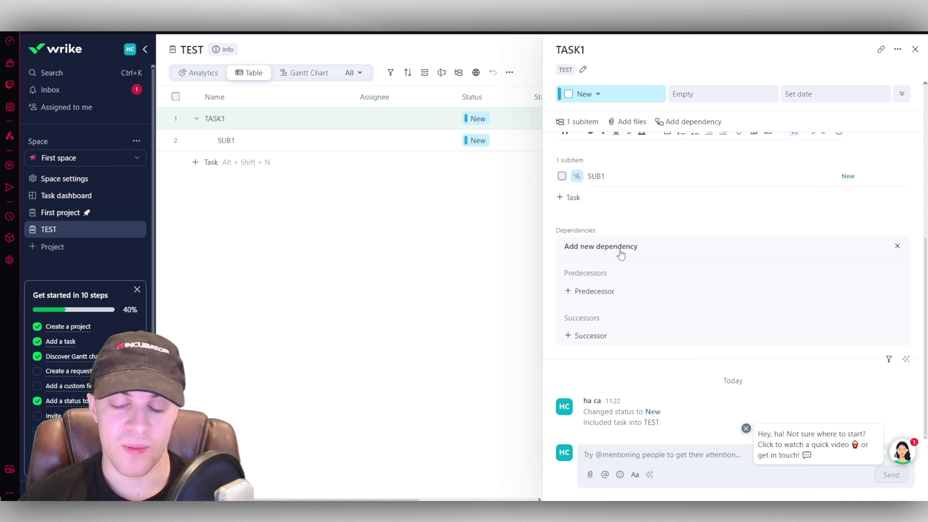
left_click(898, 247)
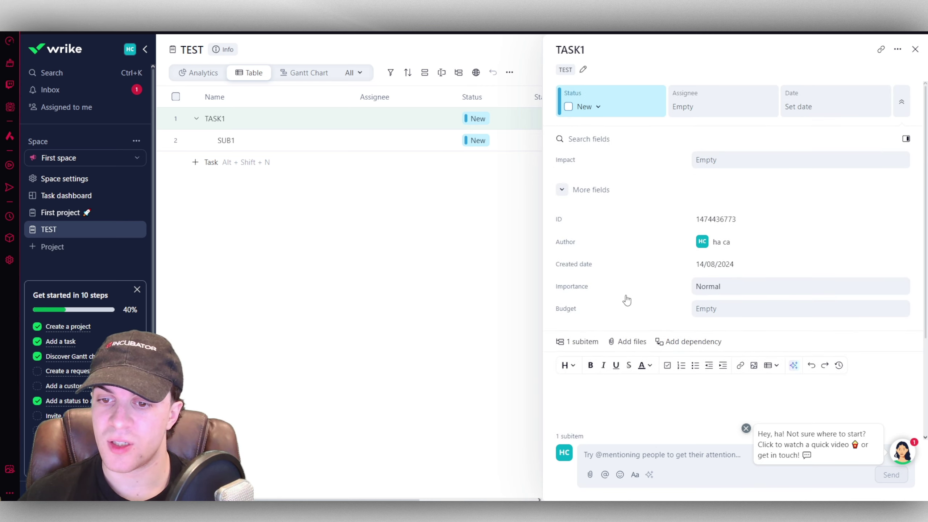
Write the description "Hello this is a test" for TASK1
left_click(616, 296)
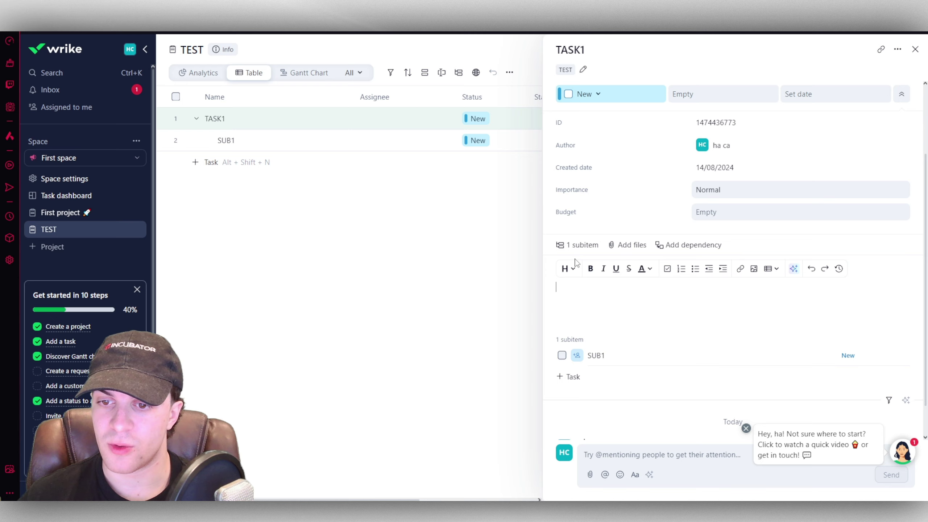
type("hEL")
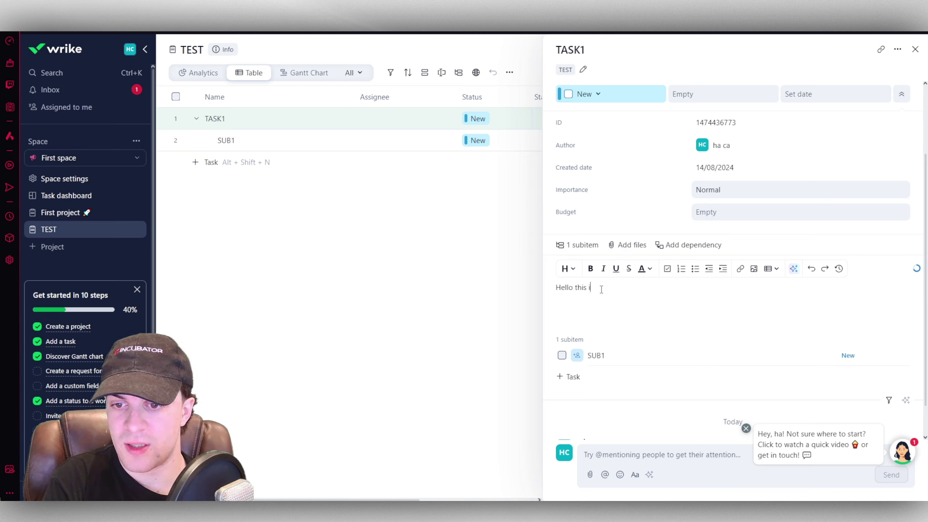
type("lo this is a test")
Try italic formatting on the TASK1 description text and check its heading and color options
triple_click(573, 288)
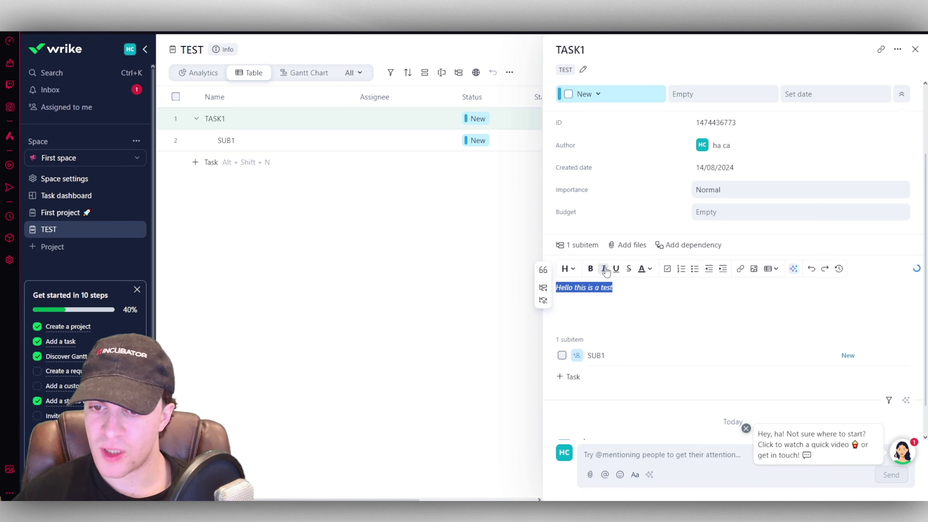
left_click(570, 269)
left_click(685, 320)
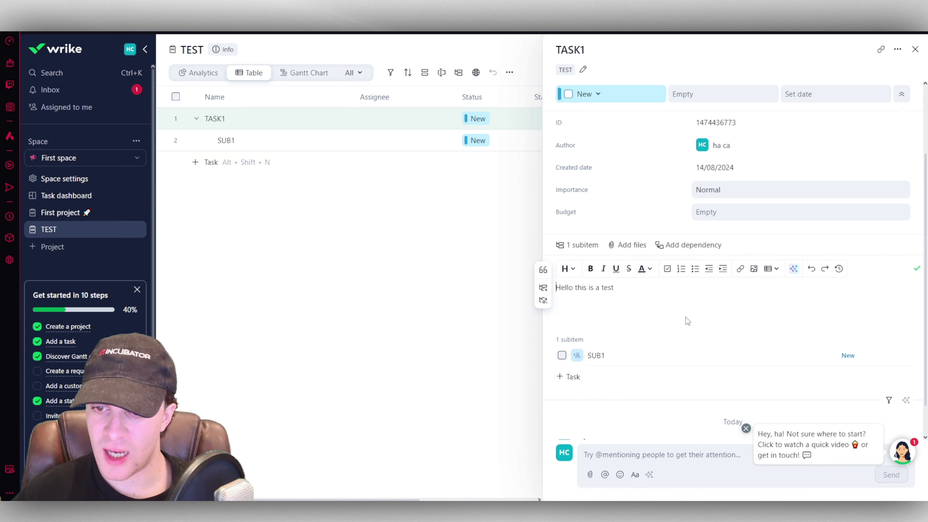
triple_click(606, 288)
left_click(650, 269)
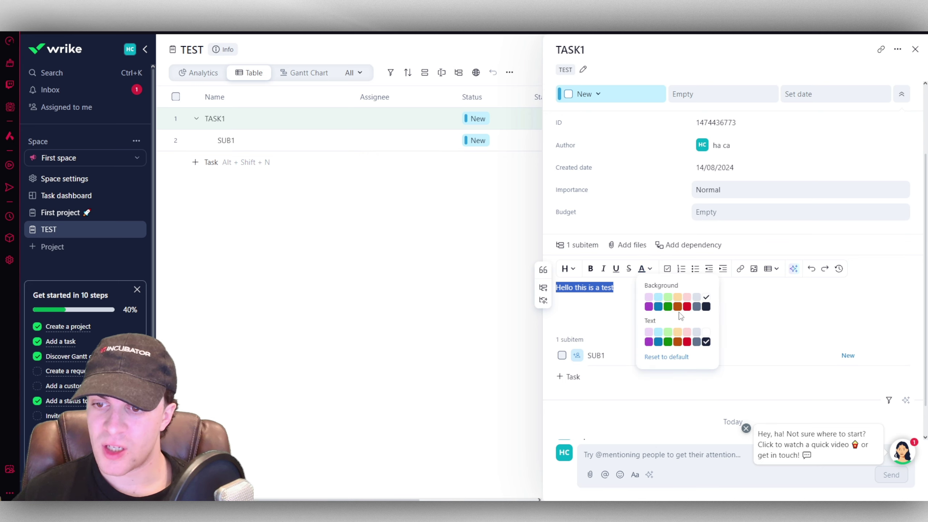
left_click(705, 302)
Turn the "Hello this is a test" description line into a checklist item
triple_click(585, 288)
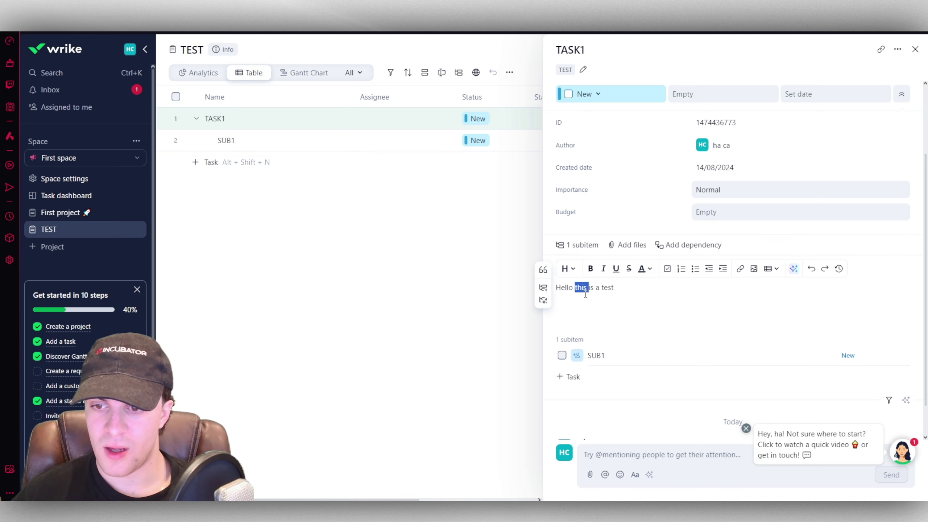
left_click(667, 268)
left_click(585, 289)
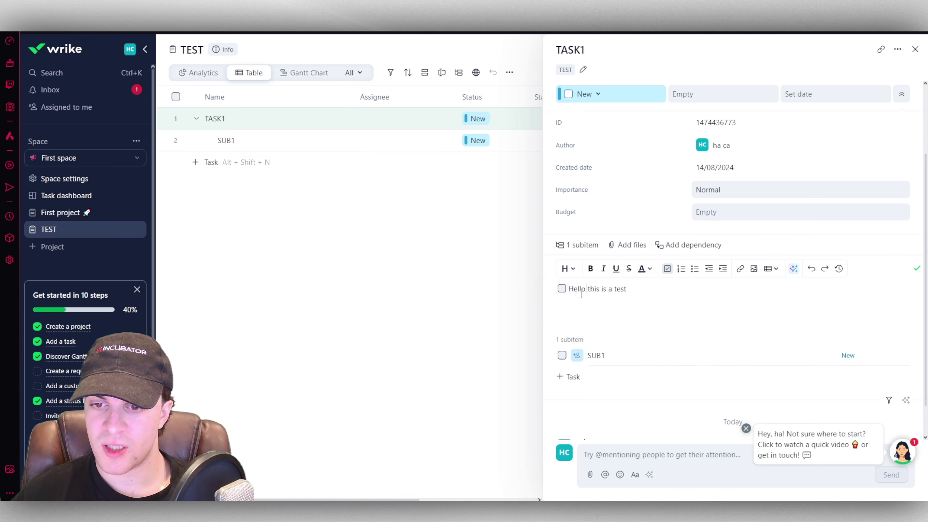
Examine the table size picker and the Generative AI option of the description editor, then dismiss the AI offer
triple_click(585, 289)
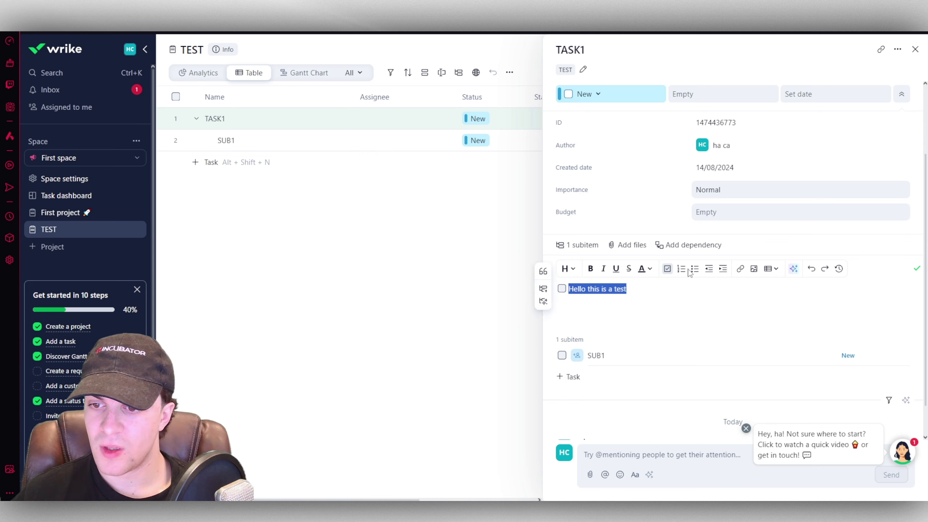
left_click(775, 270)
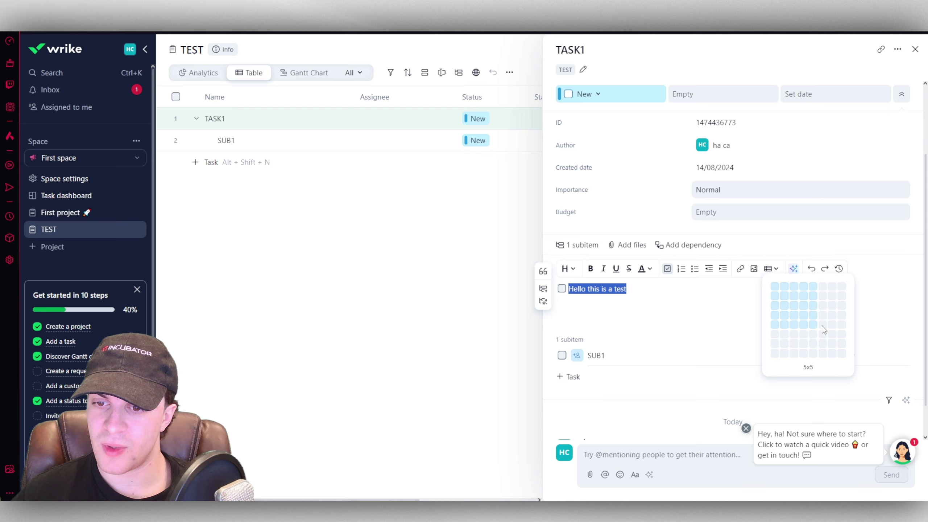
left_click(763, 290)
left_click(793, 271)
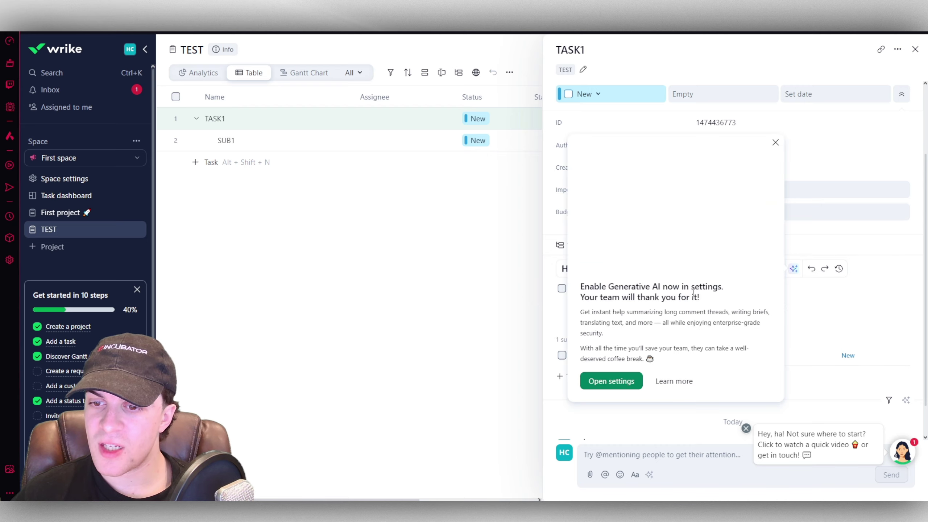
left_click(628, 381)
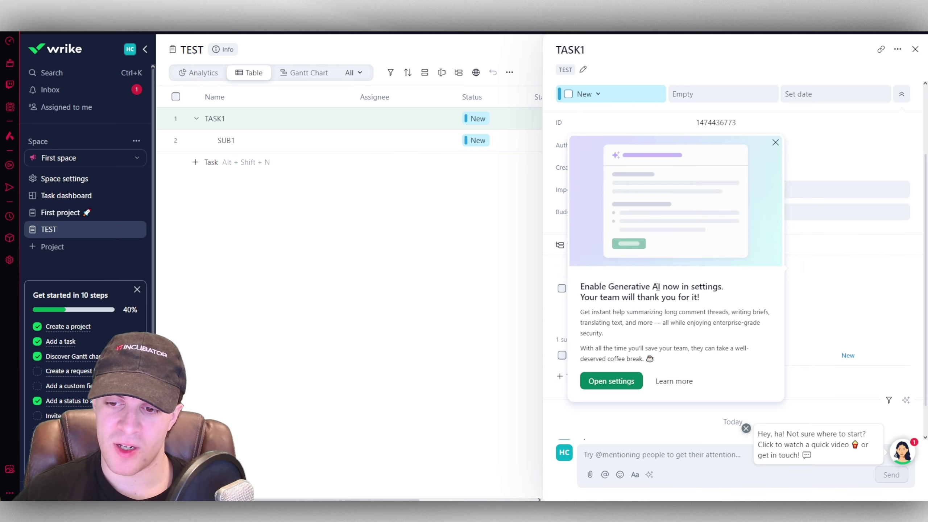
left_click(775, 143)
scroll(658, 311, "down", 1)
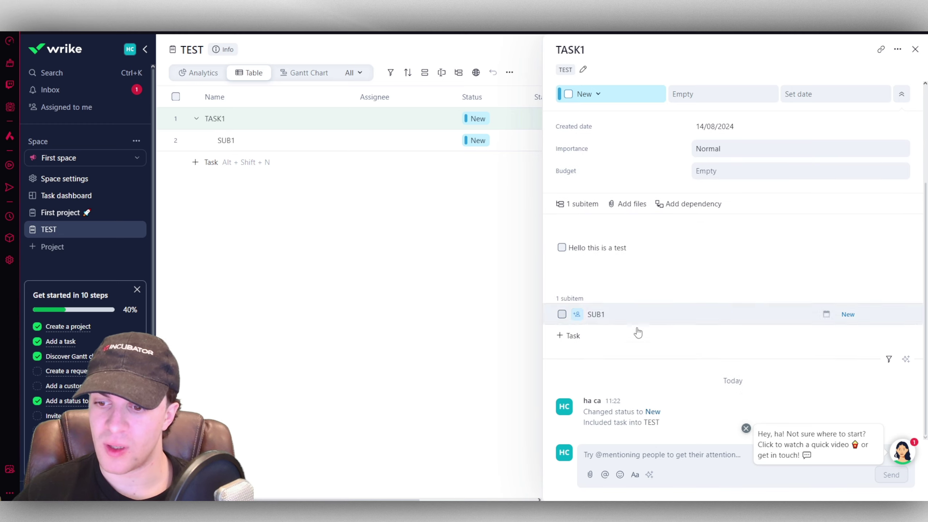
Dismiss the help chat message, put the cursor in TASK1's comment box and close the task details
left_click(745, 430)
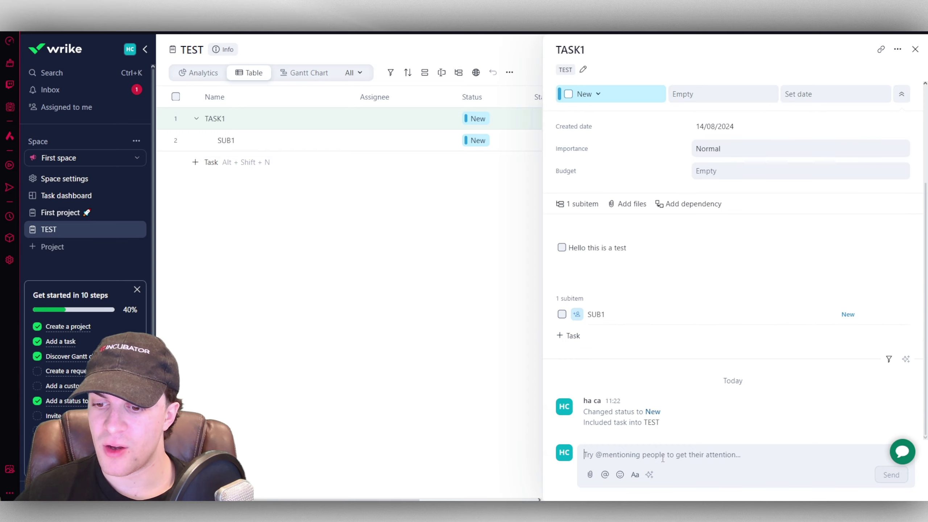
left_click(583, 459)
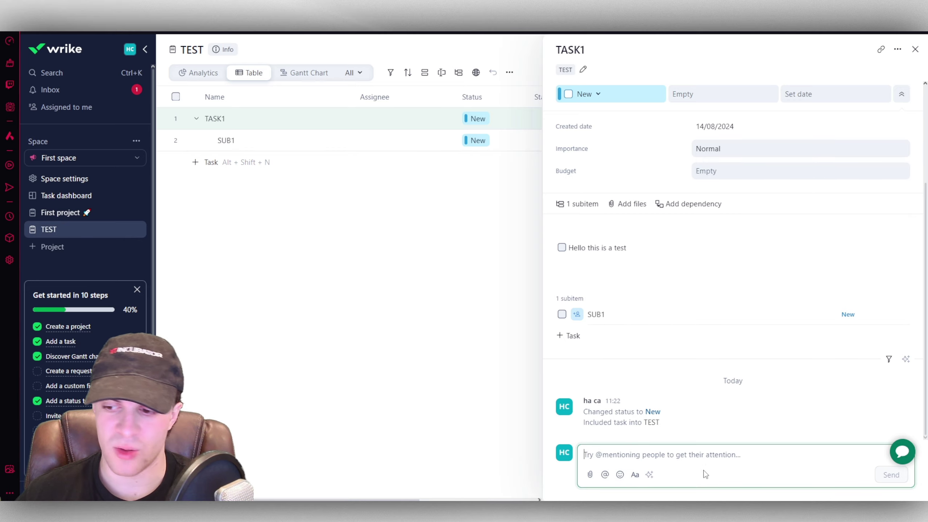
left_click(915, 49)
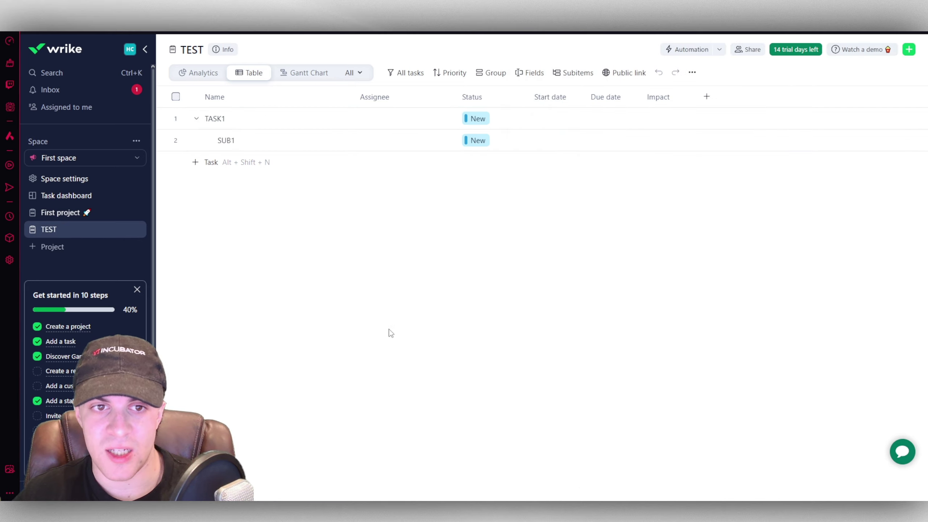
Compare the donut, column and horizontal bar chart types in the TEST project's analytics
left_click(210, 73)
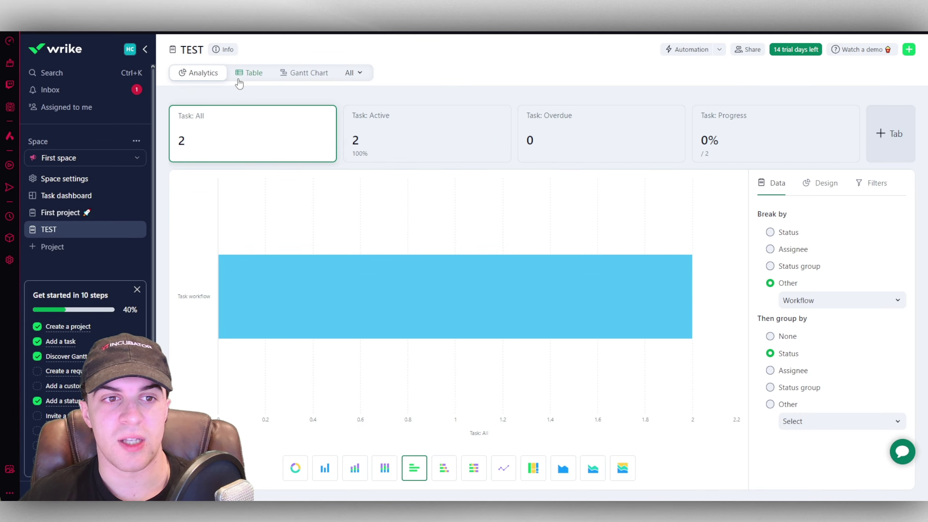
left_click(390, 471)
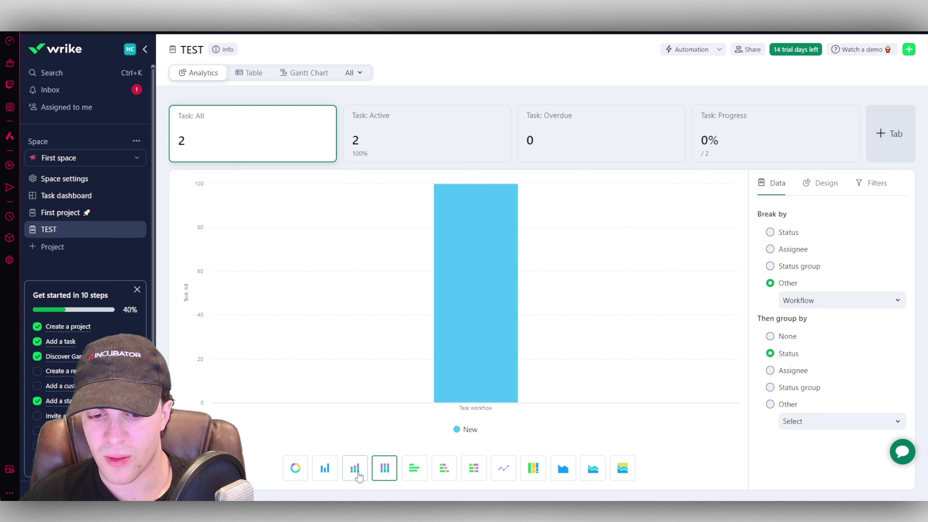
left_click(296, 471)
left_click(381, 470)
left_click(422, 475)
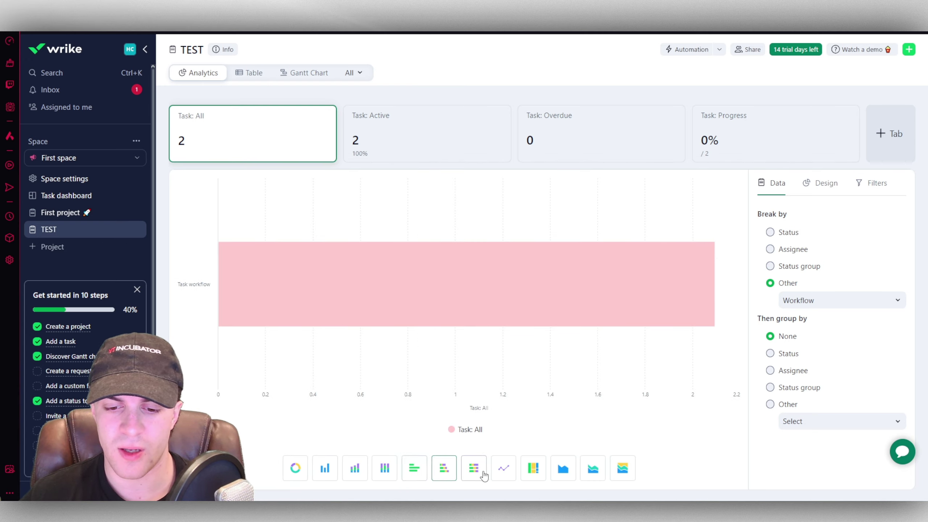
left_click(474, 470)
View the TEST project's Gantt chart and, back in the table view, check its sharing options without adding anyone
left_click(307, 75)
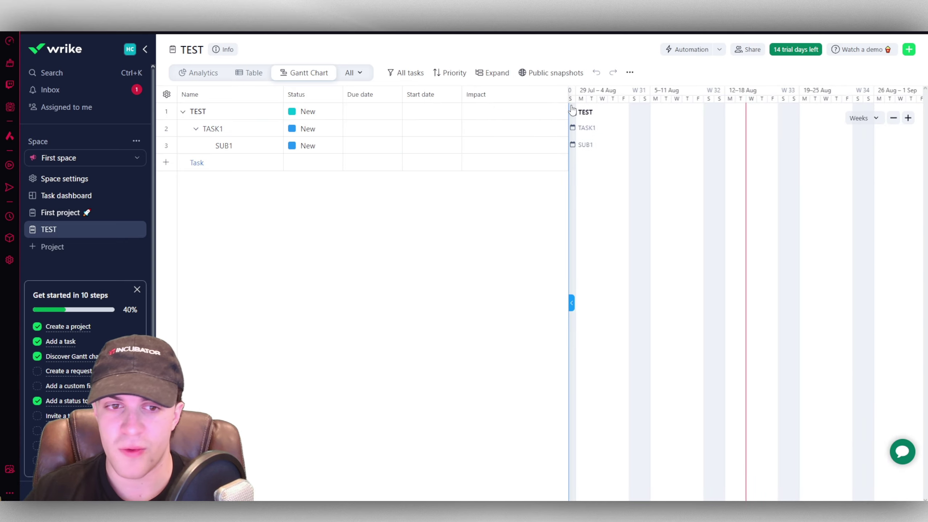
left_click(247, 77)
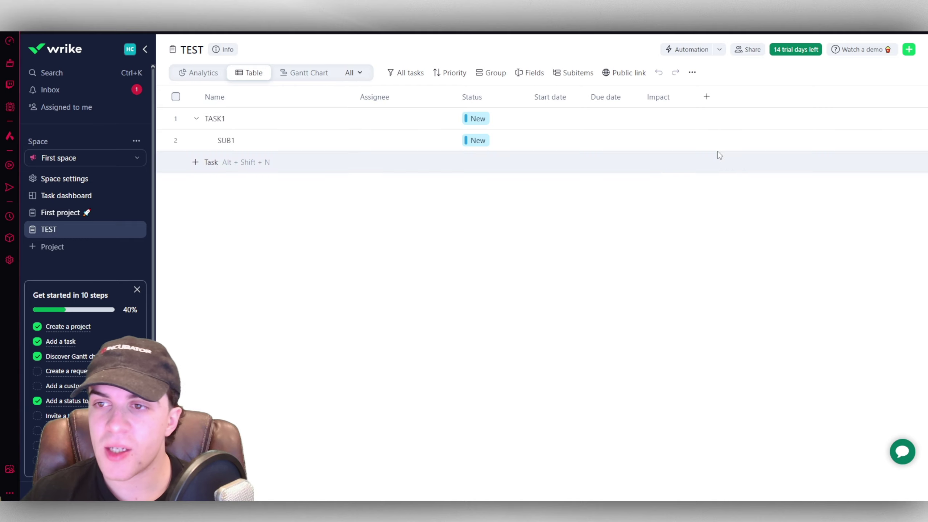
left_click(750, 48)
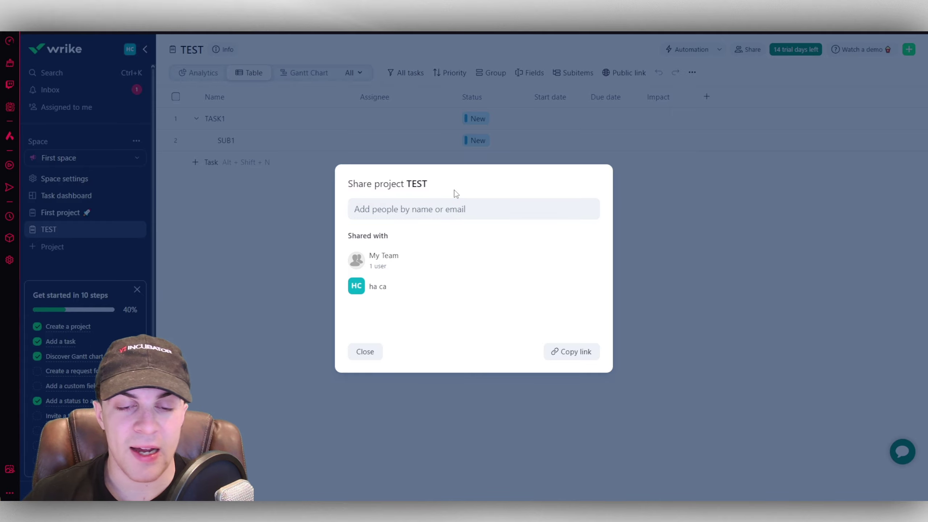
left_click(658, 289)
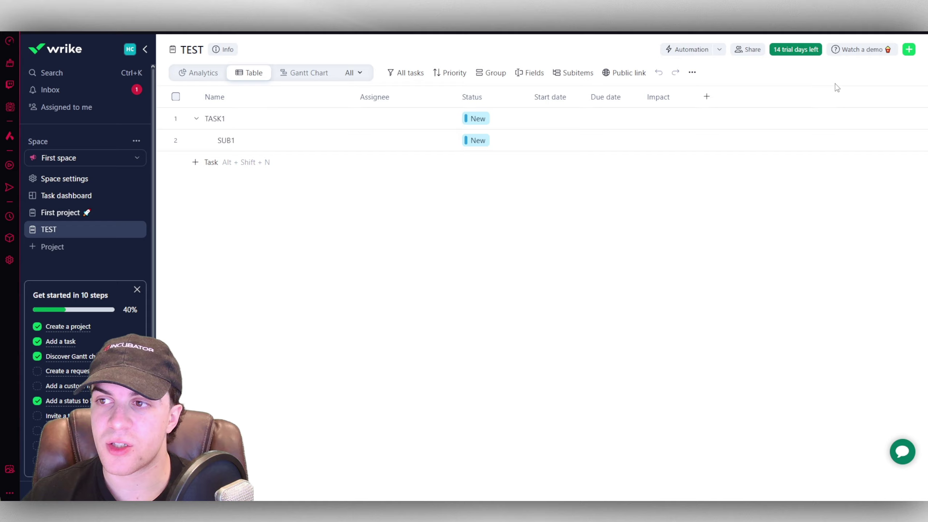
Start adding a rule in First space's automation settings and review the recommended rule templates
left_click(689, 49)
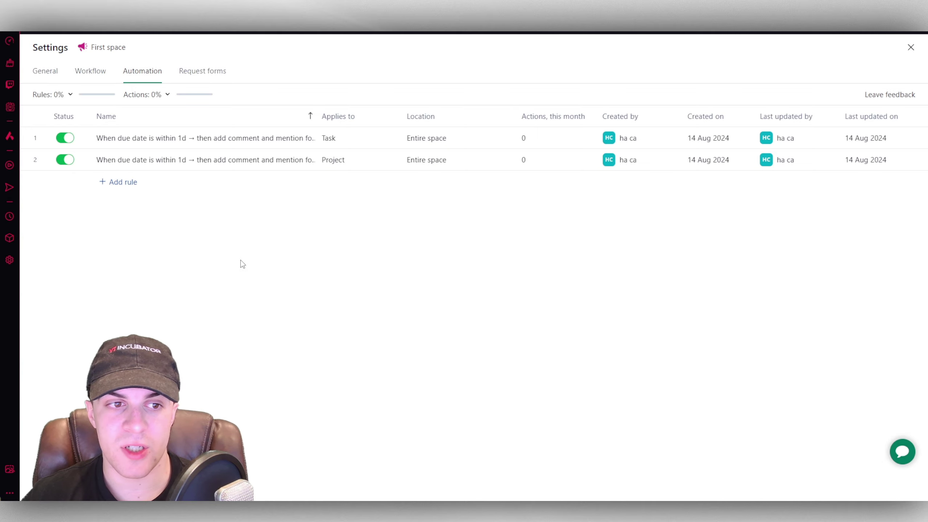
left_click(119, 182)
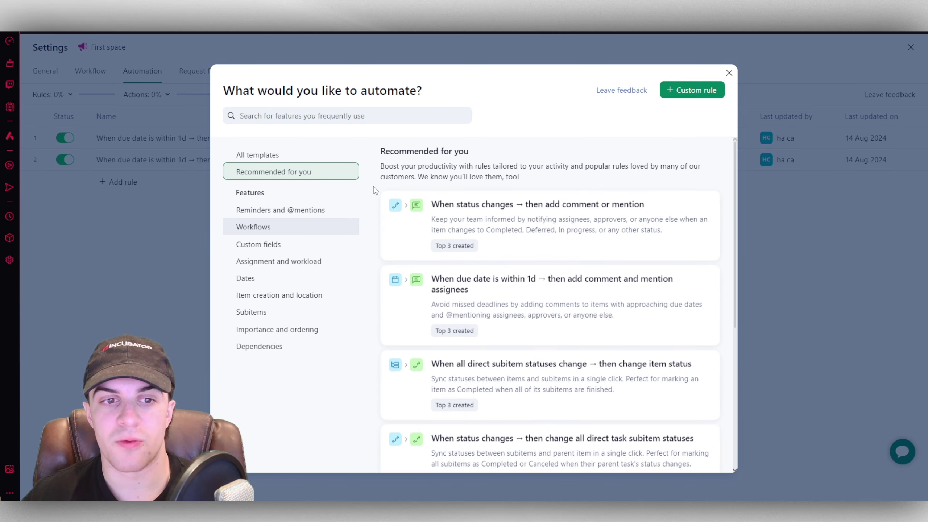
left_click(573, 119)
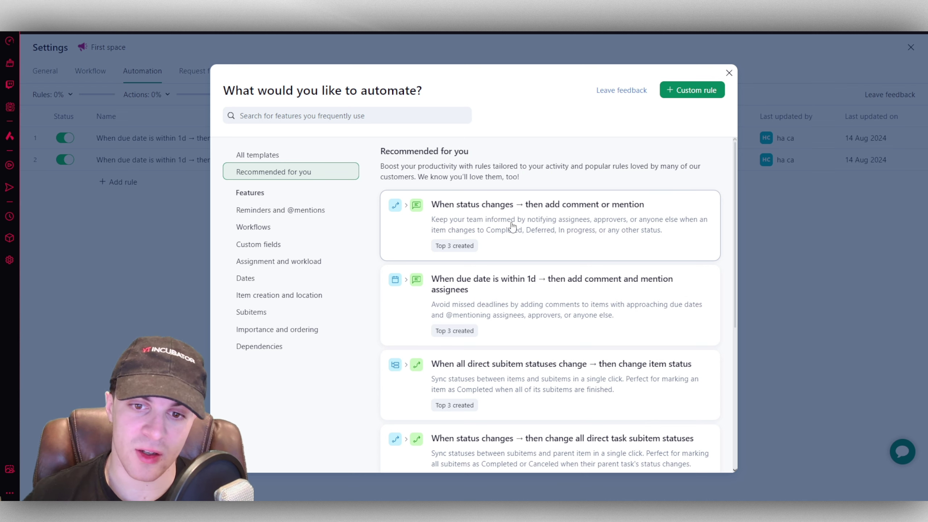
scroll(511, 252, "down", 4)
scroll(518, 256, "up", 3)
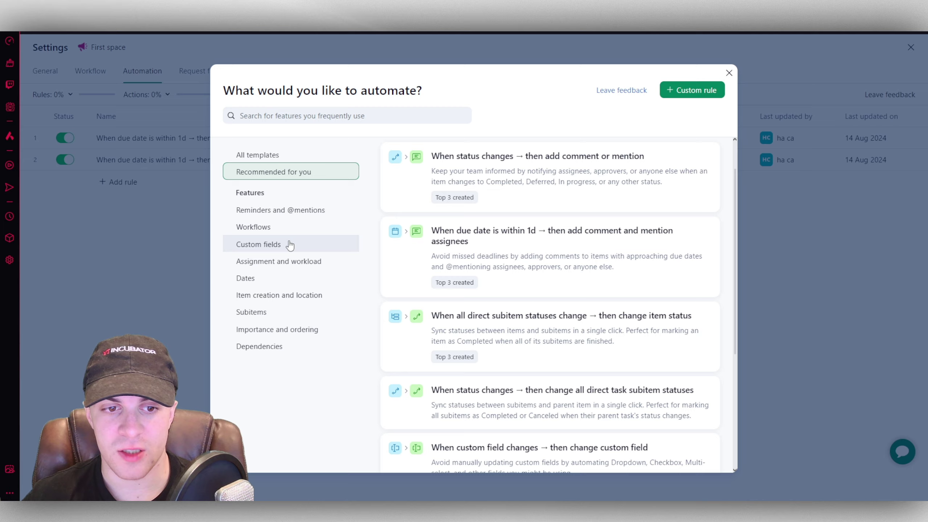
Browse the automation templates for reminders, custom fields, assignment, dates and subitems, and return to the recommended ones
left_click(281, 210)
left_click(269, 244)
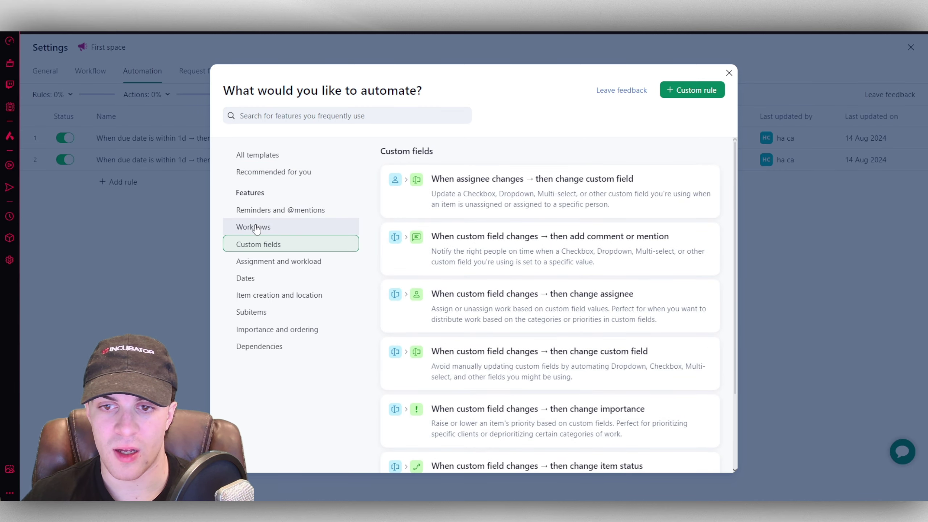
left_click(252, 260)
left_click(246, 277)
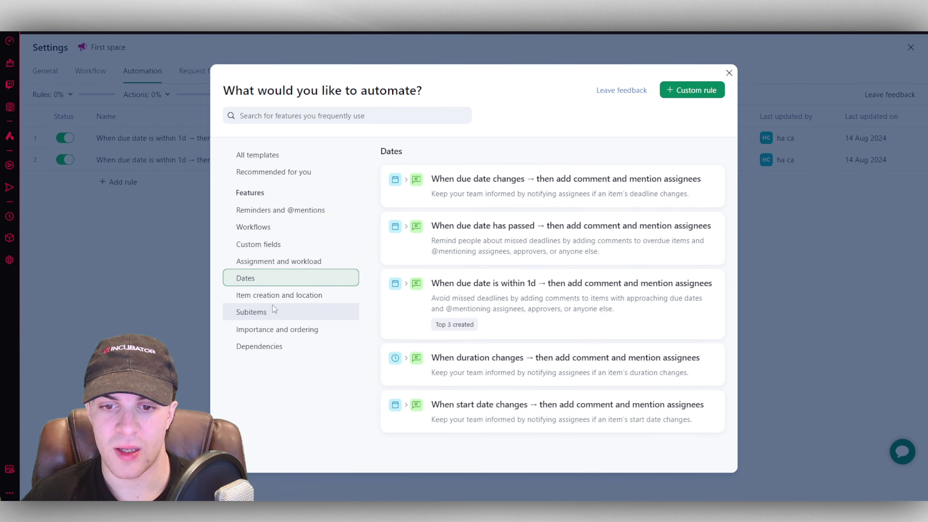
left_click(275, 309)
left_click(273, 171)
Examine the item type, trigger and condition options of the "When status changes → then add comment or mention" template, then close it without creating a rule
left_click(397, 200)
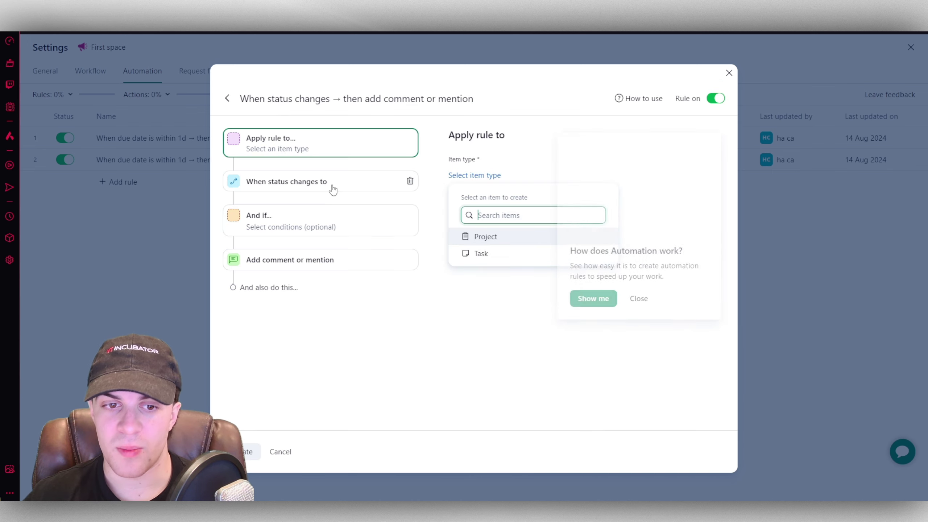
left_click(363, 363)
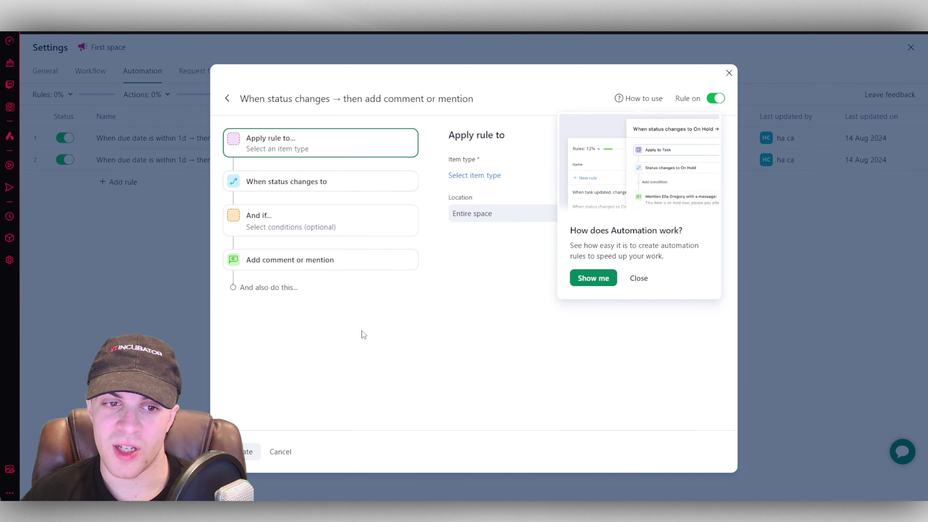
left_click(317, 185)
left_click(333, 235)
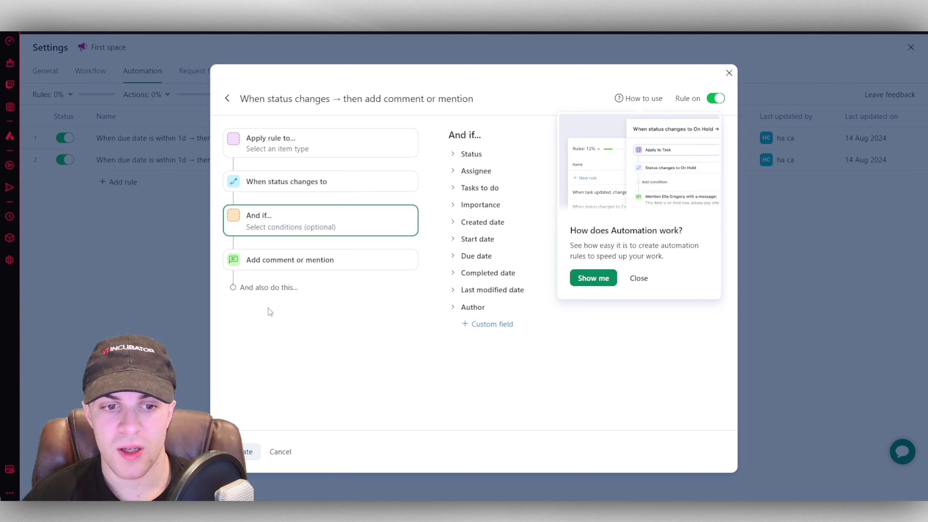
left_click(278, 148)
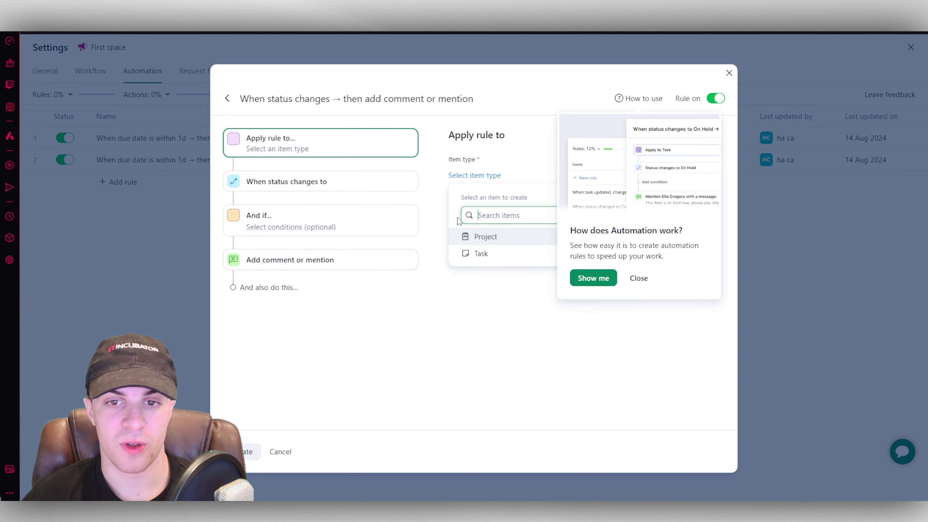
left_click(272, 216)
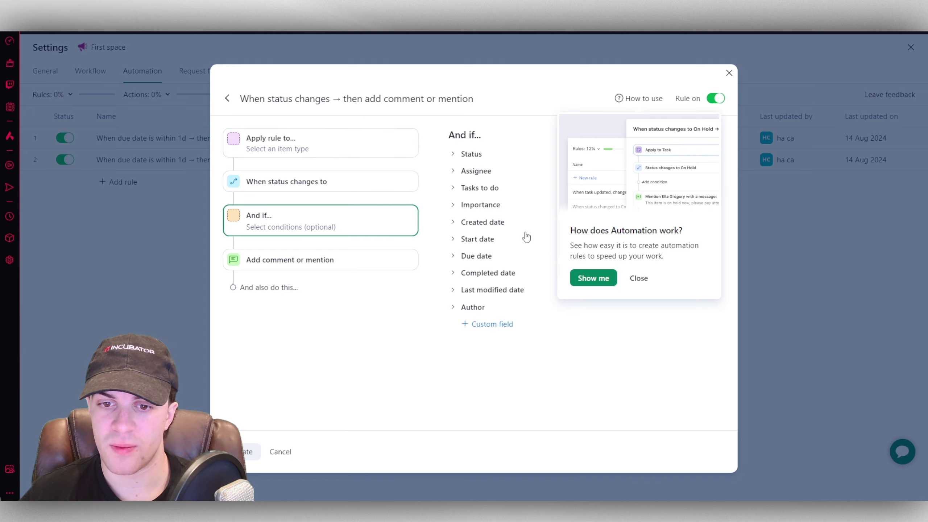
left_click(507, 333)
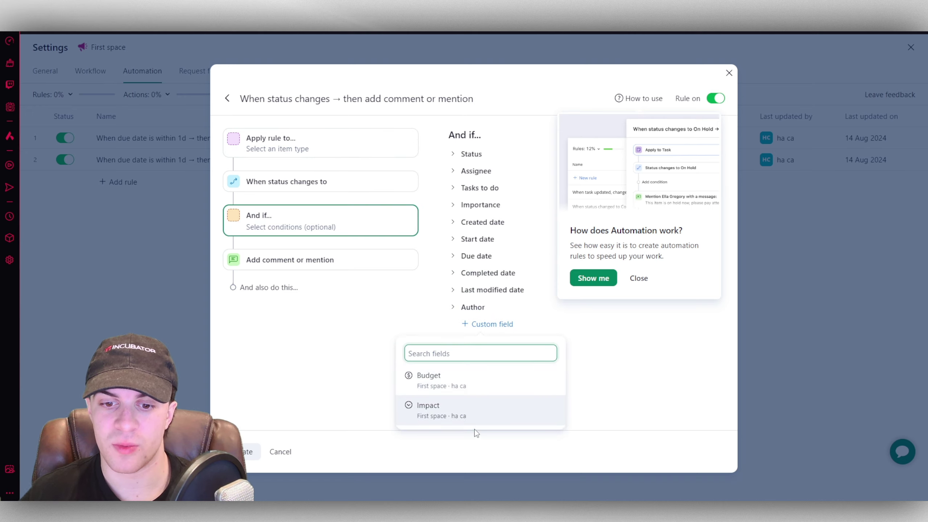
left_click(603, 391)
left_click(638, 278)
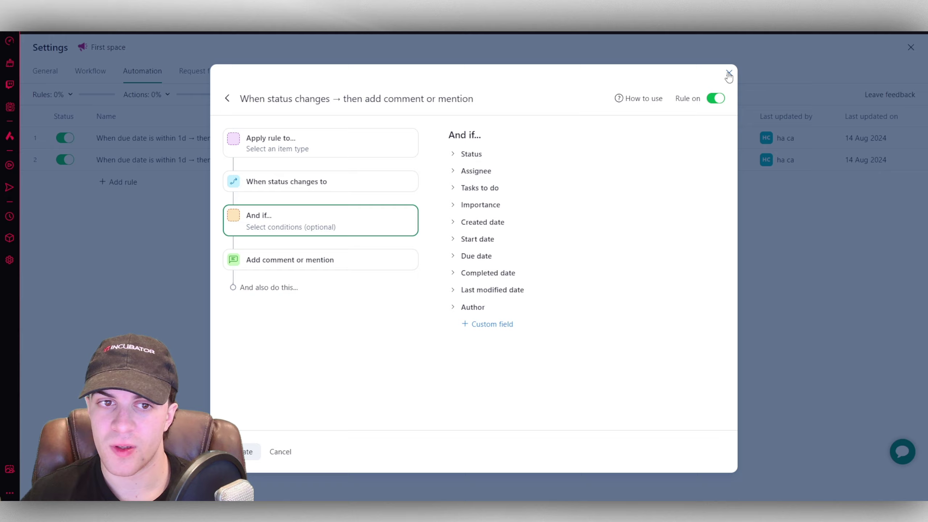
left_click(728, 74)
Open the "Create a new request" request form and review its settings and questions
left_click(193, 73)
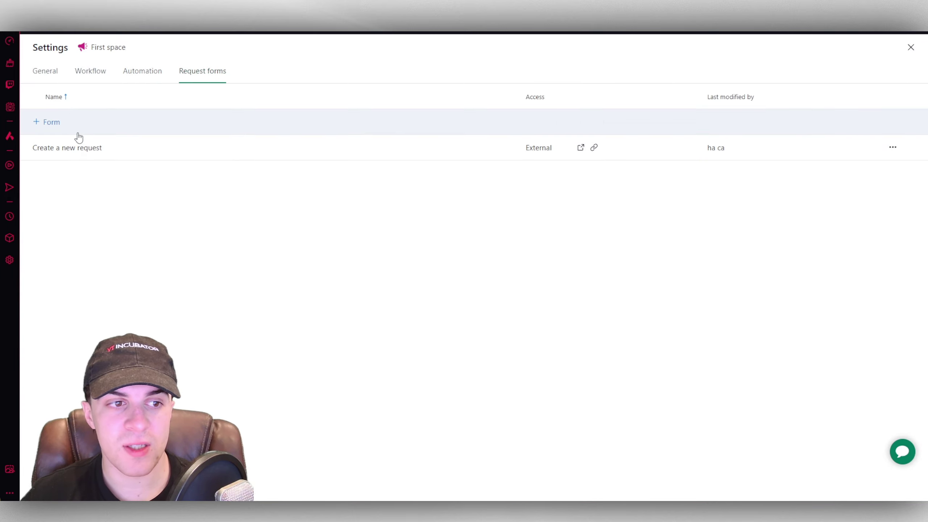
left_click(79, 148)
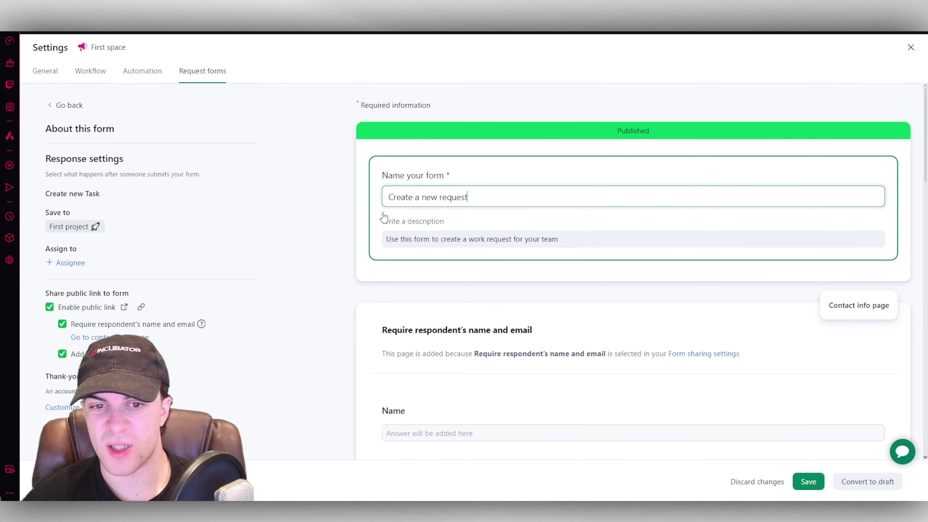
scroll(491, 251, "down", 10)
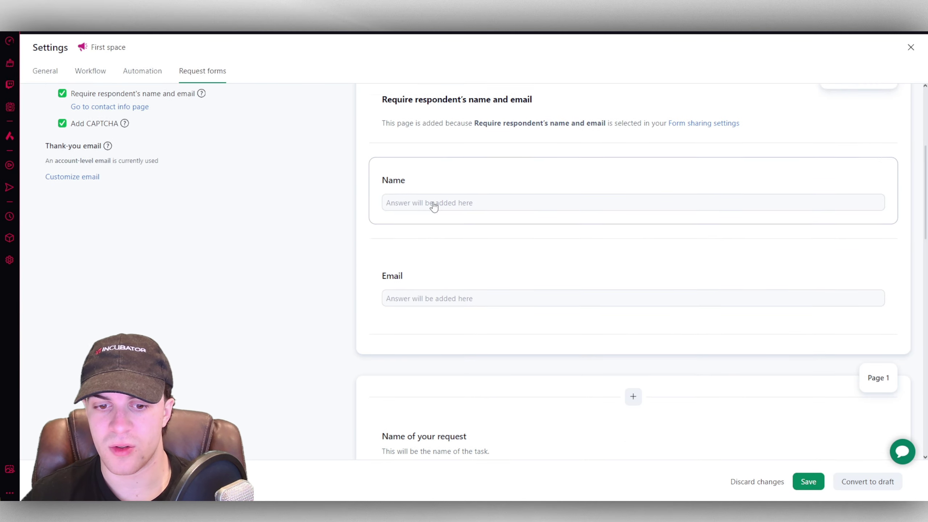
scroll(464, 332, "down", 8)
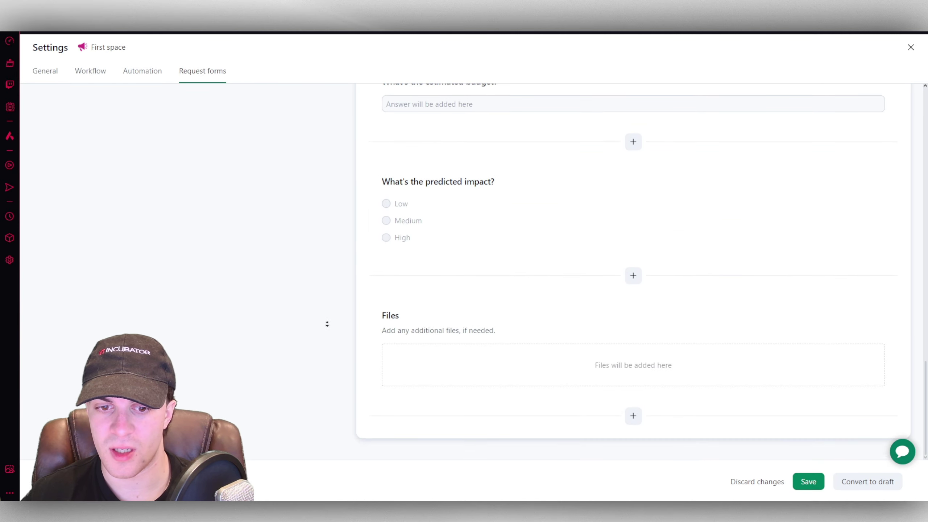
scroll(294, 211, "up", 18)
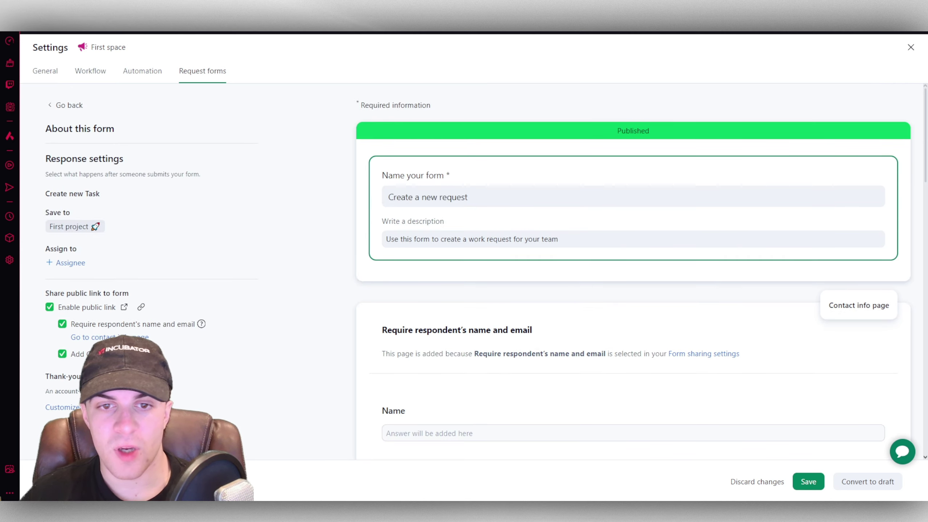
Preview the request form's public page, answering its cookie prompt, and return to the TEST project
left_click(125, 307)
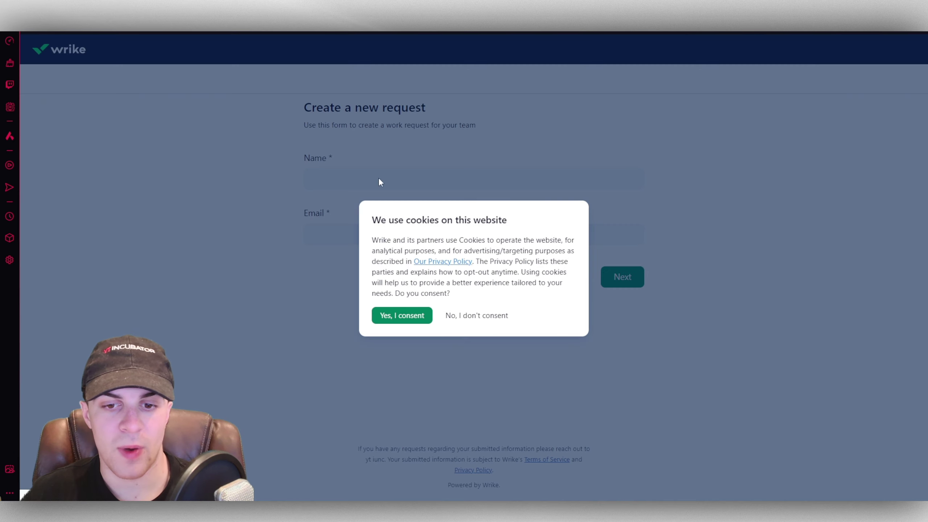
left_click(430, 324)
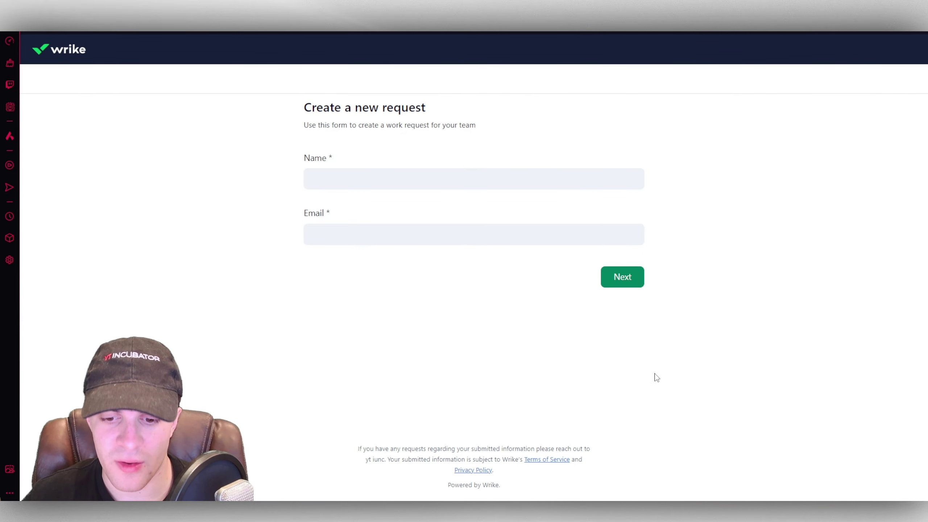
left_click(351, 26)
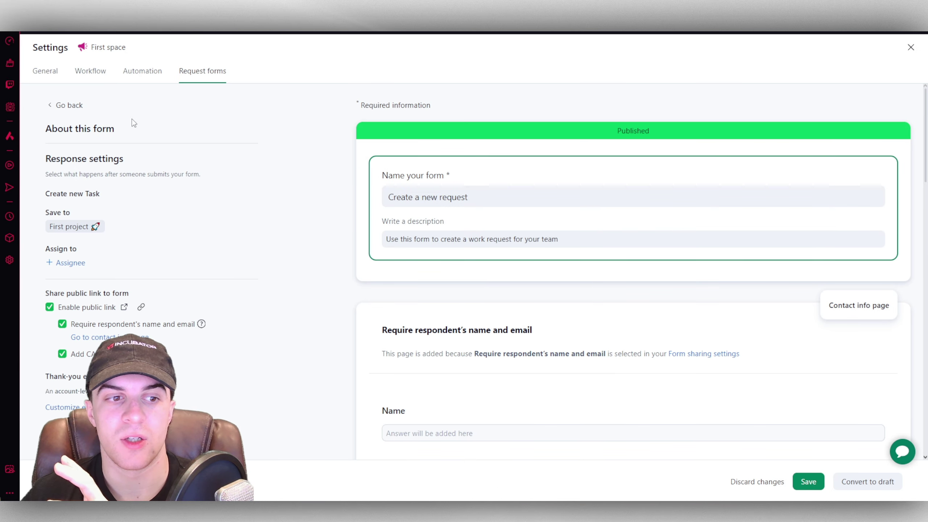
left_click(149, 78)
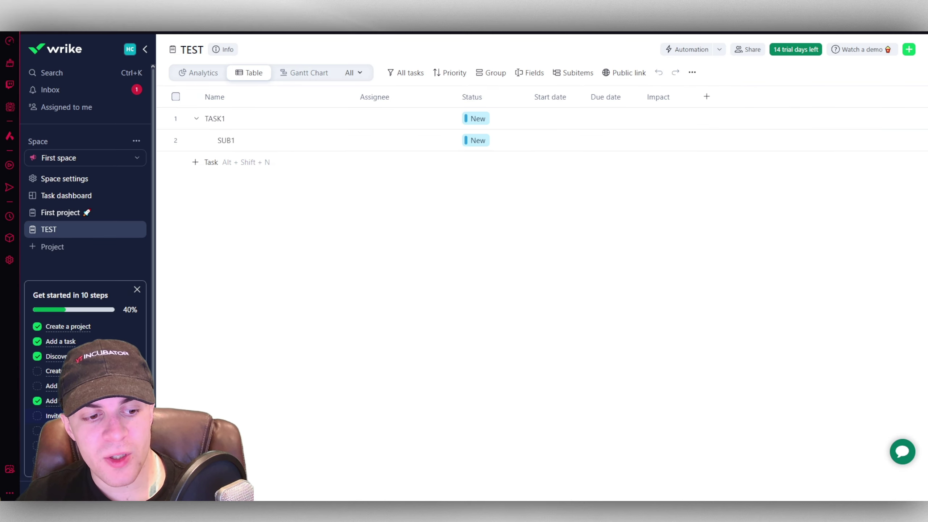
Check the guided tour on inviting a team member, close it and open the TEST project's sharing options
left_click(51, 415)
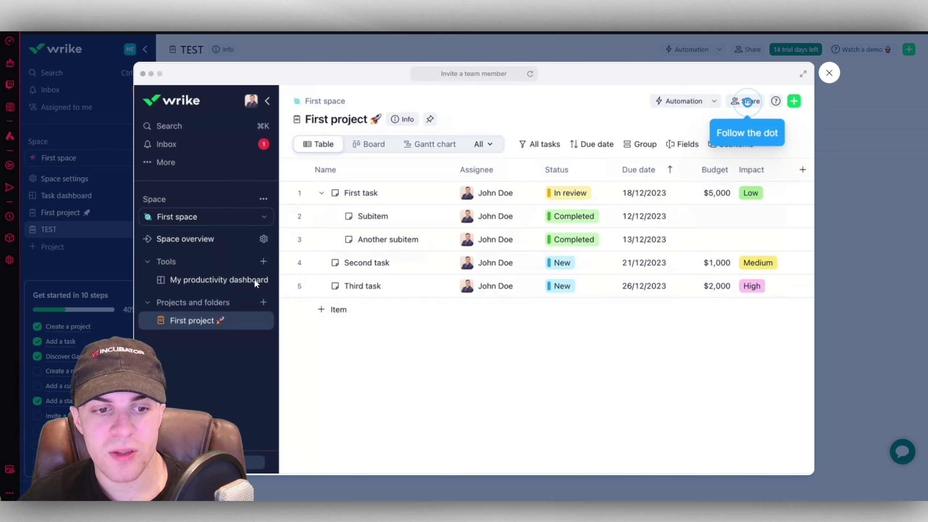
left_click(829, 73)
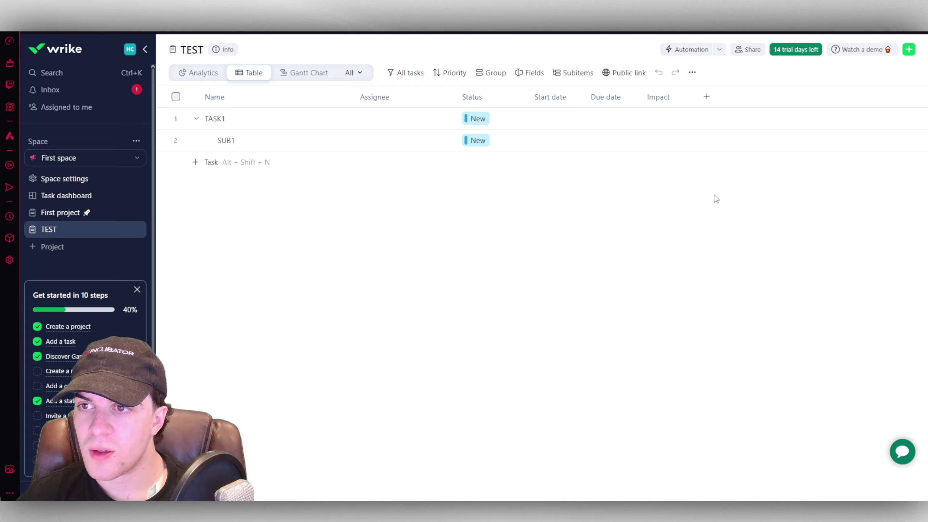
left_click(751, 50)
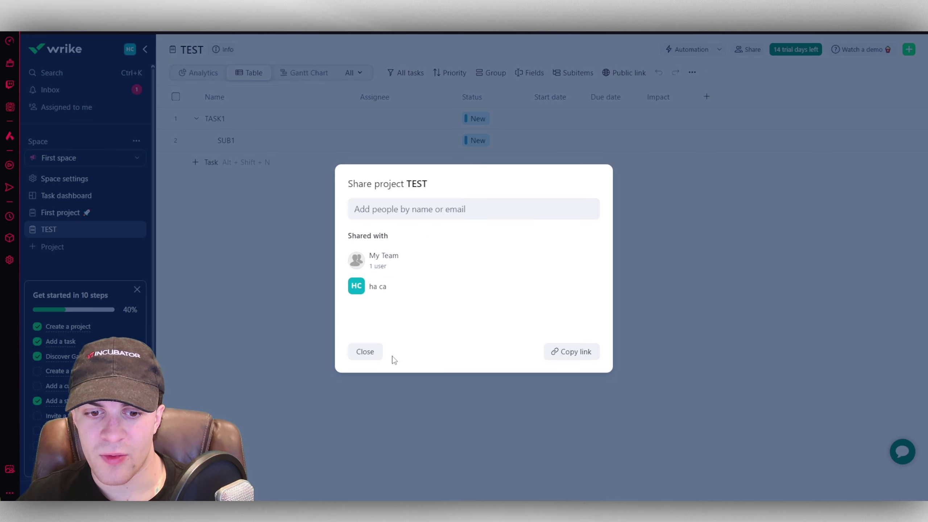
Close the project's sharing options, review the user types in the invitation form, and close it without sending an invite
left_click(351, 355)
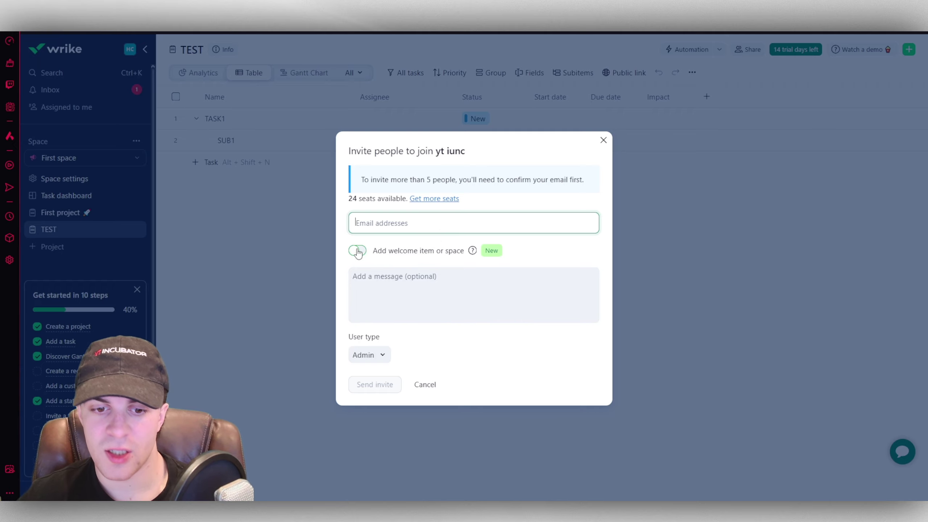
left_click(380, 354)
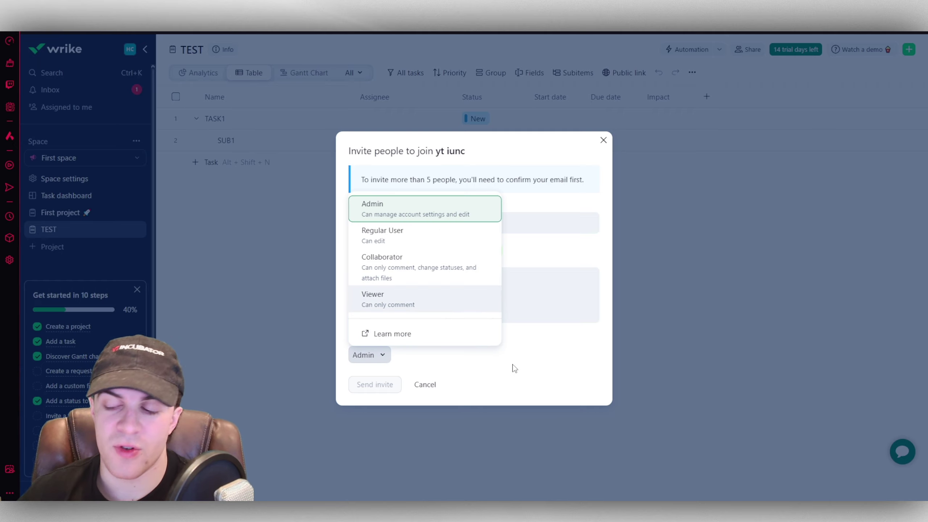
left_click(471, 149)
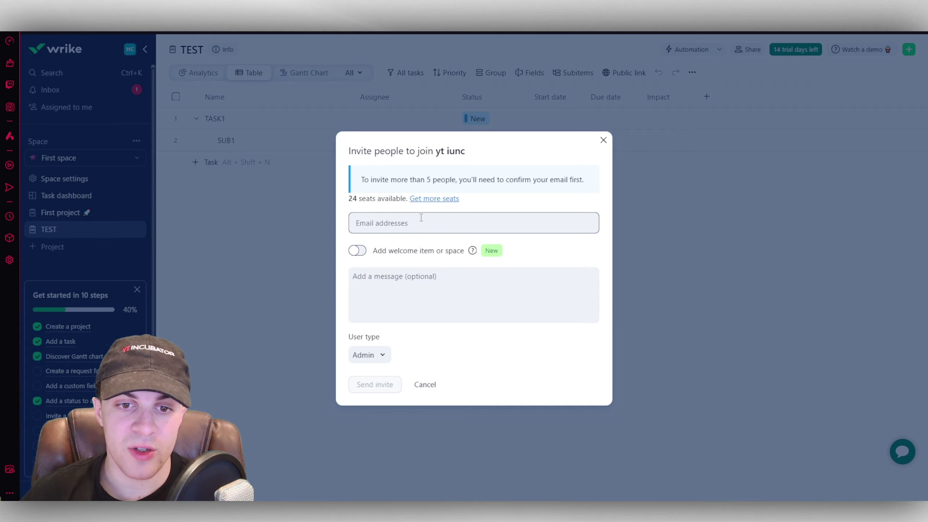
left_click(379, 355)
left_click(574, 290)
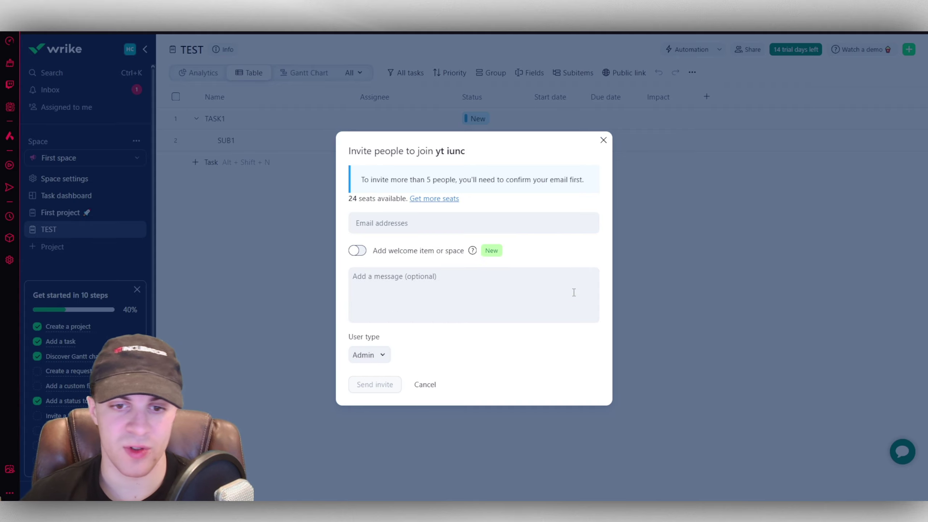
left_click(603, 140)
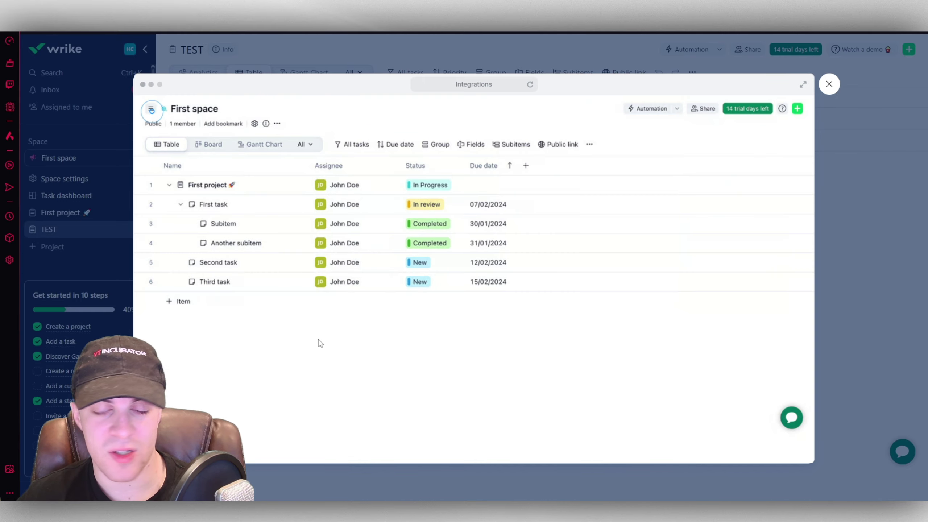
Dismiss the integrations guided tour, open Apps & Integrations for the account and browse the recommended integrations
left_click(828, 84)
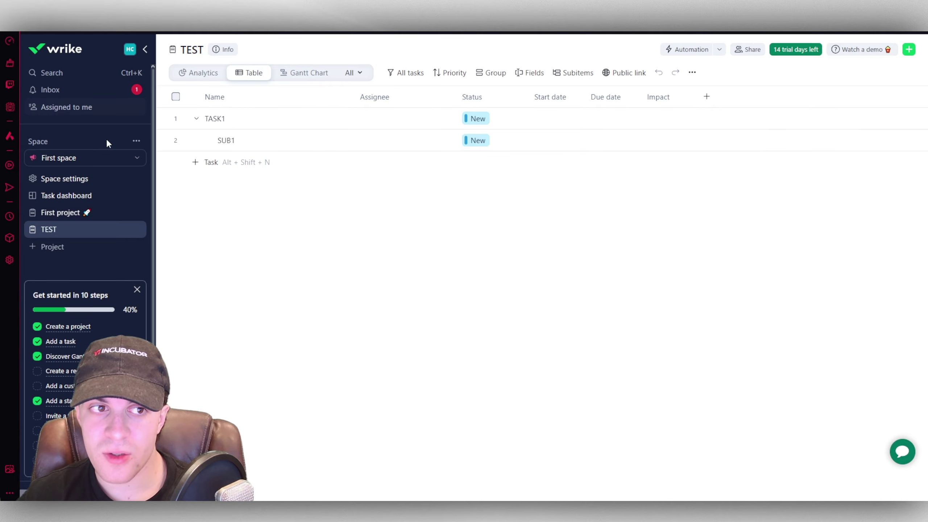
left_click(130, 49)
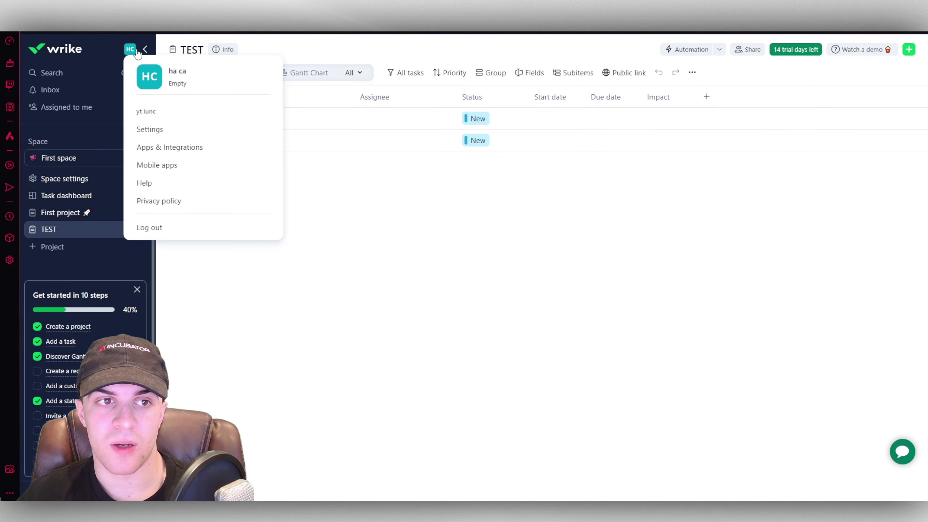
left_click(168, 148)
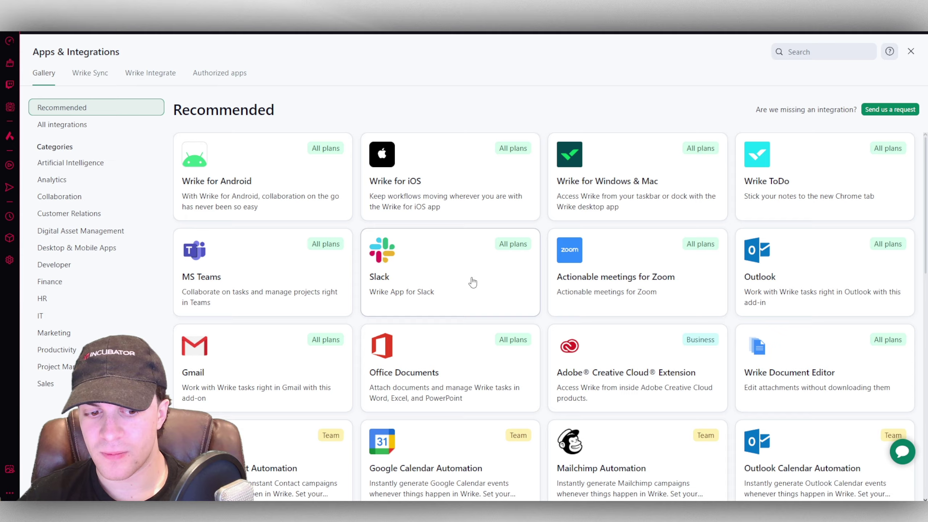
scroll(472, 282, "down", 2)
scroll(540, 248, "up", 1)
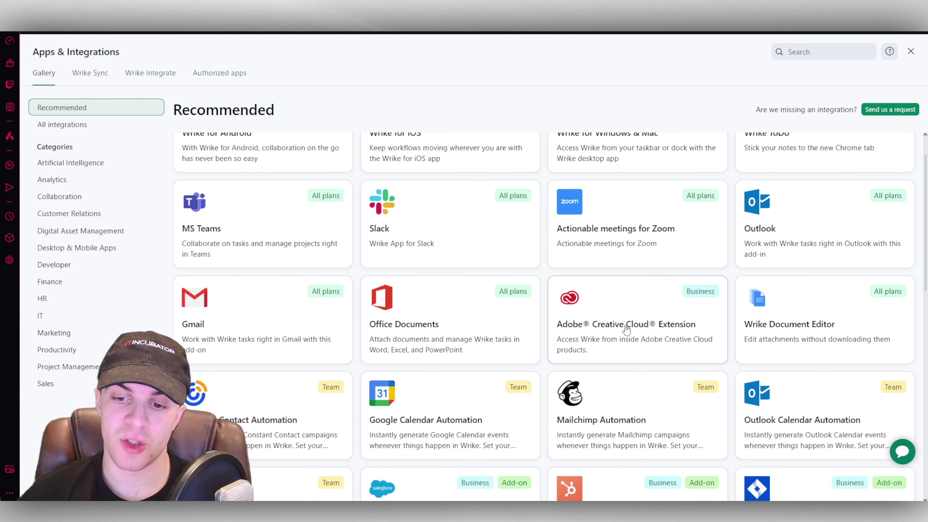
scroll(177, 228, "down", 4)
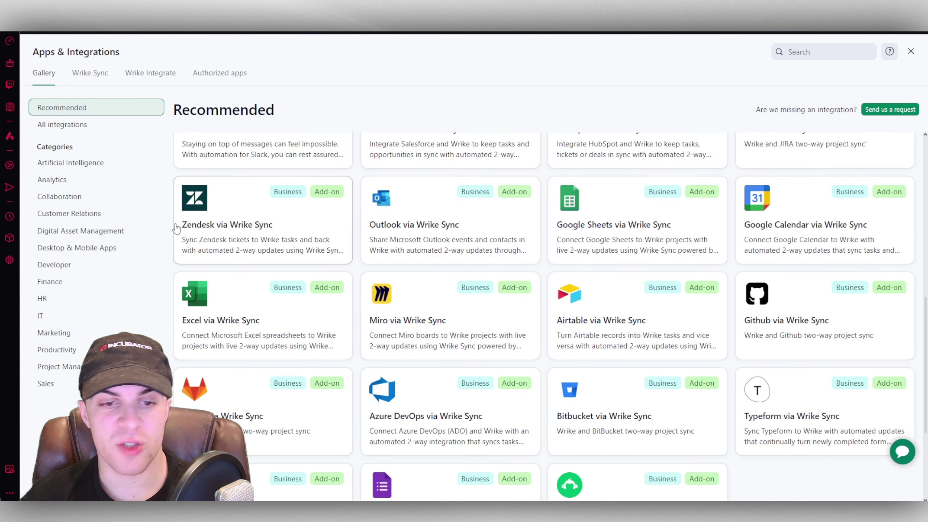
scroll(176, 229, "up", 6)
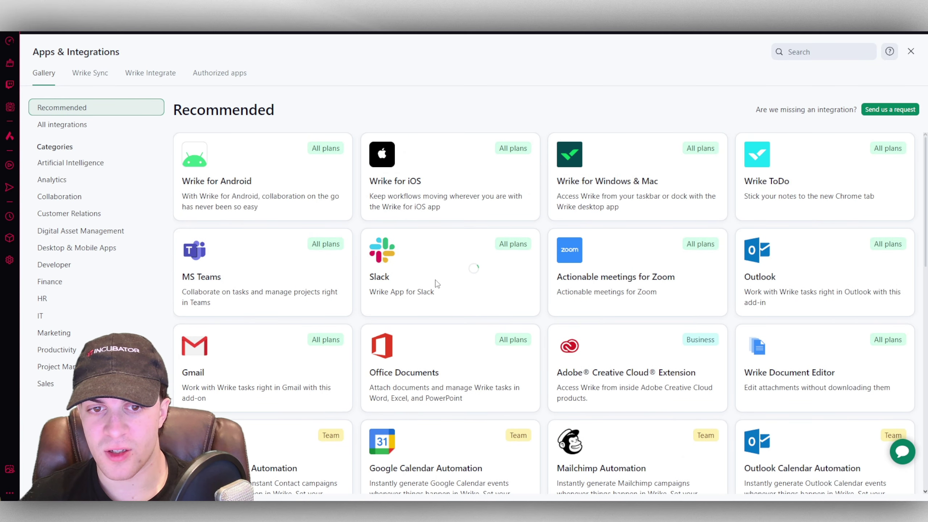
Review the Slack integration's description, try to enable it and close its details
left_click(400, 265)
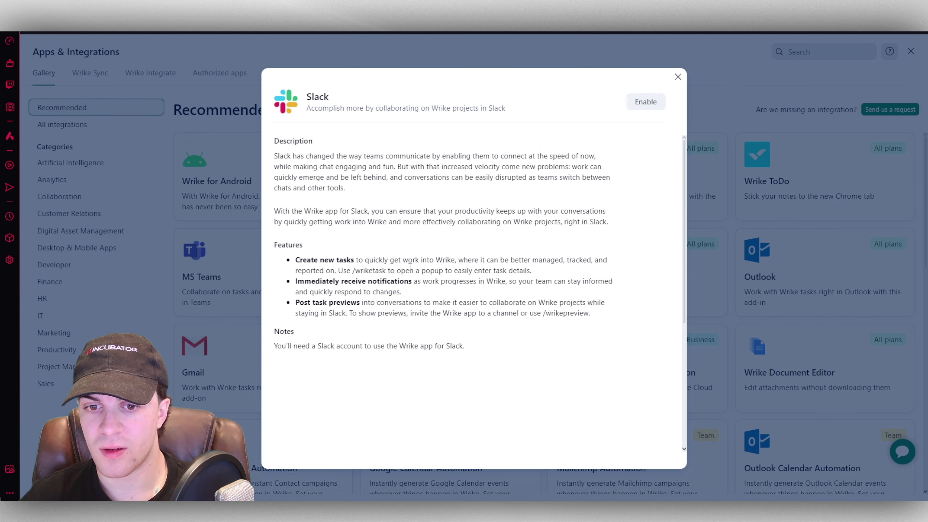
left_click(645, 102)
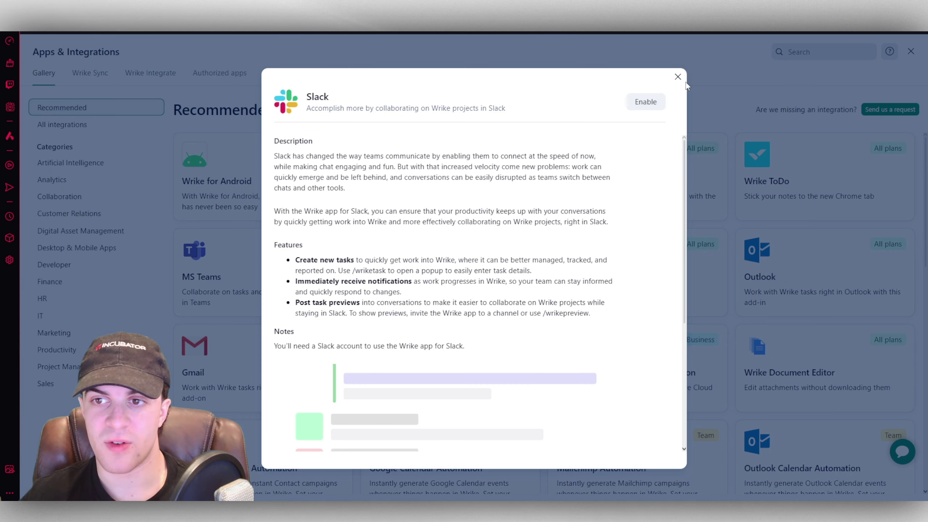
left_click(677, 76)
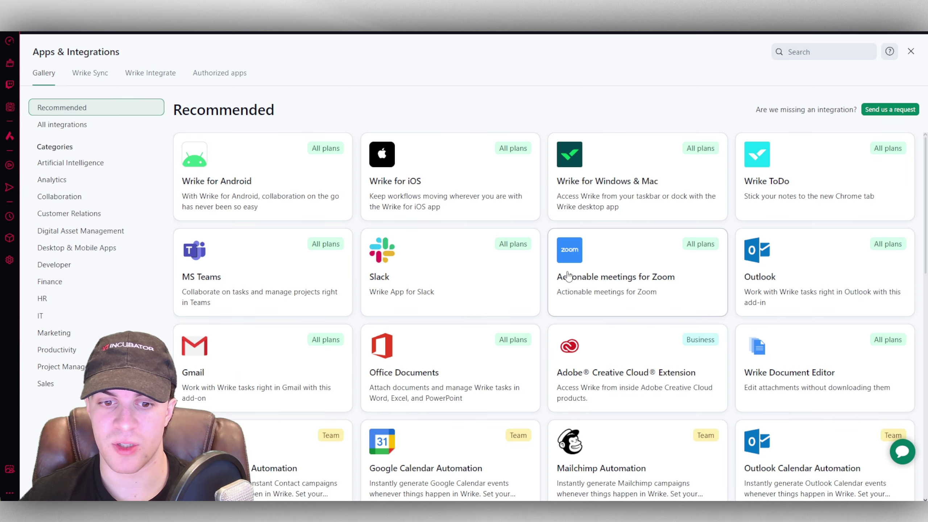
Check the Wrike Sync and Wrike Integrate pages, and close Apps & Integrations to return to the TEST project
scroll(568, 277, "down", 3)
scroll(568, 277, "up", 3)
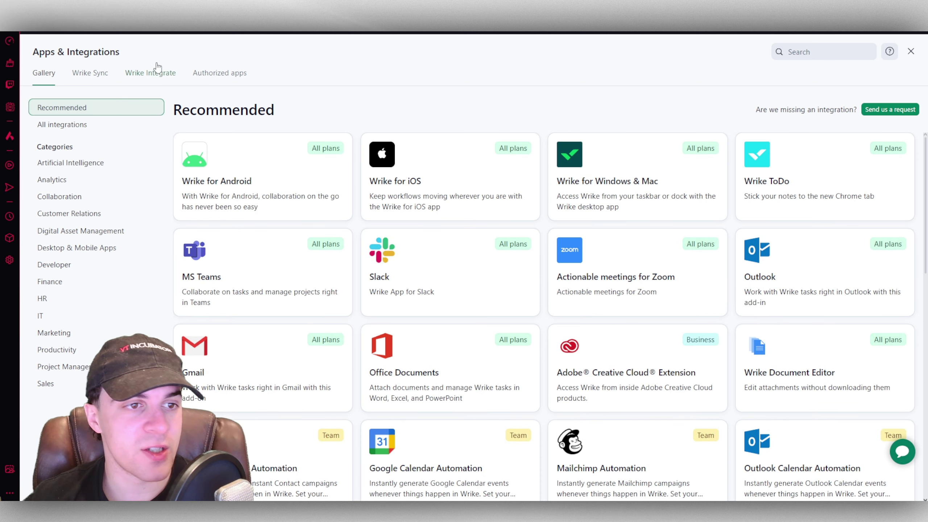
left_click(103, 72)
left_click(152, 77)
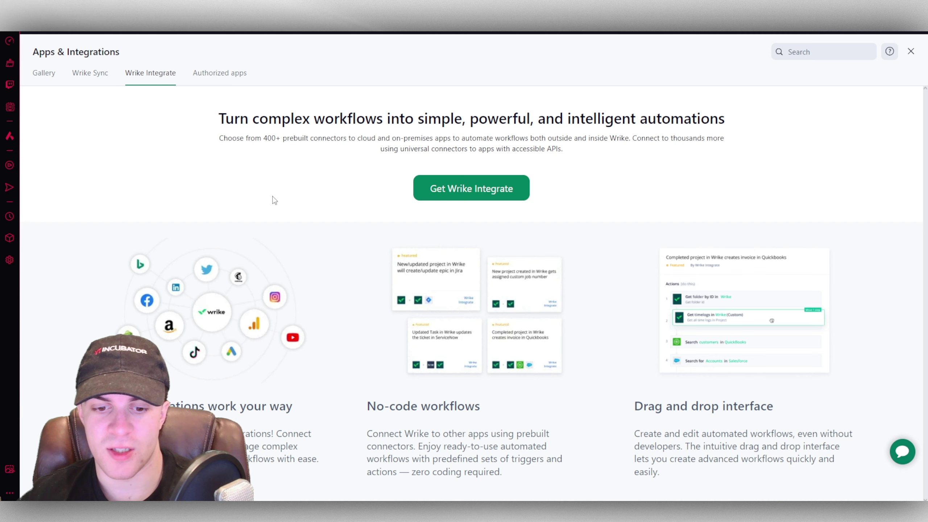
left_click(232, 75)
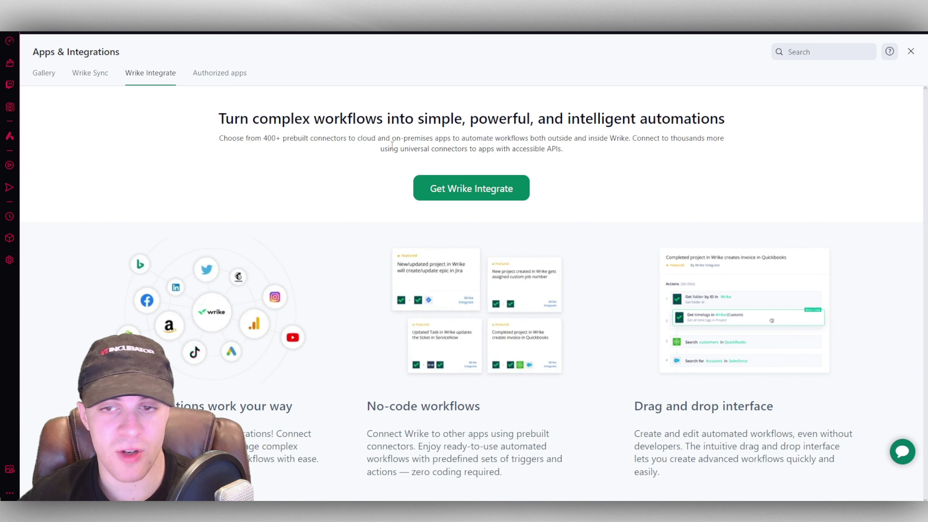
left_click(911, 51)
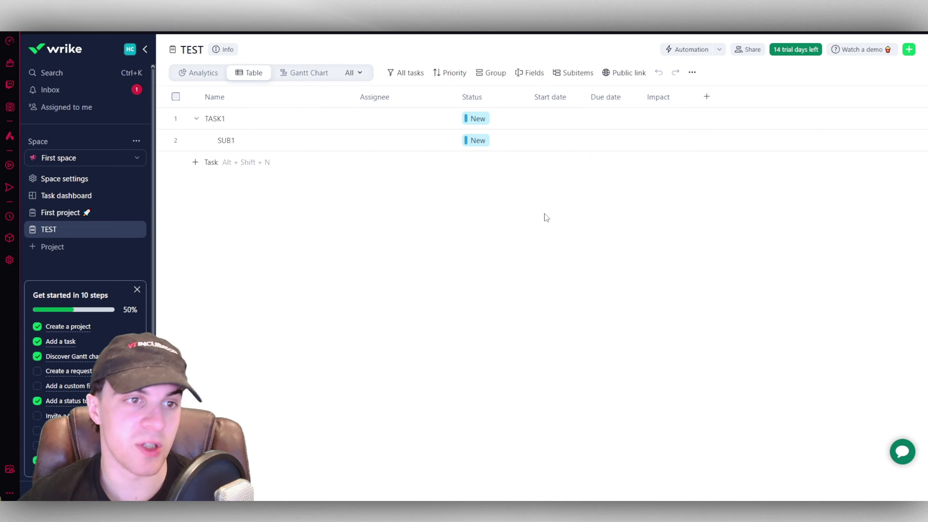